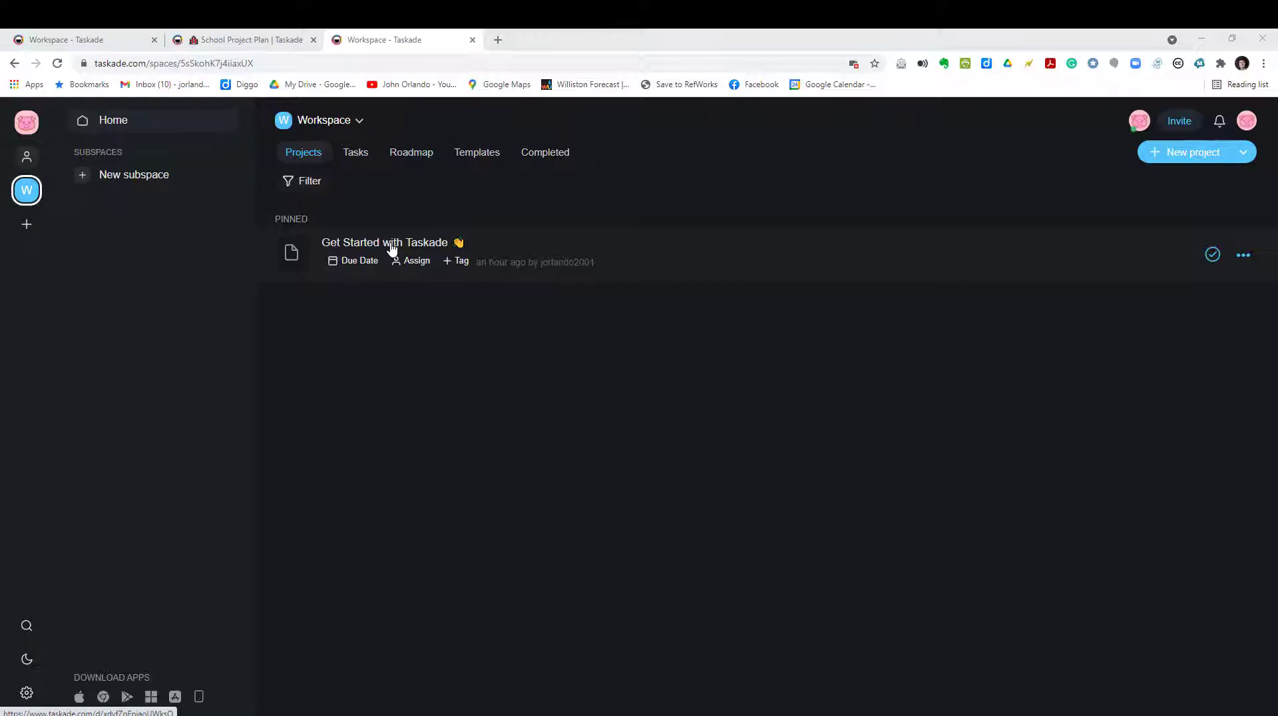
Step: Look through the workspace's Tasks, Roadmap and Completed sections and return to its project list
click(363, 154)
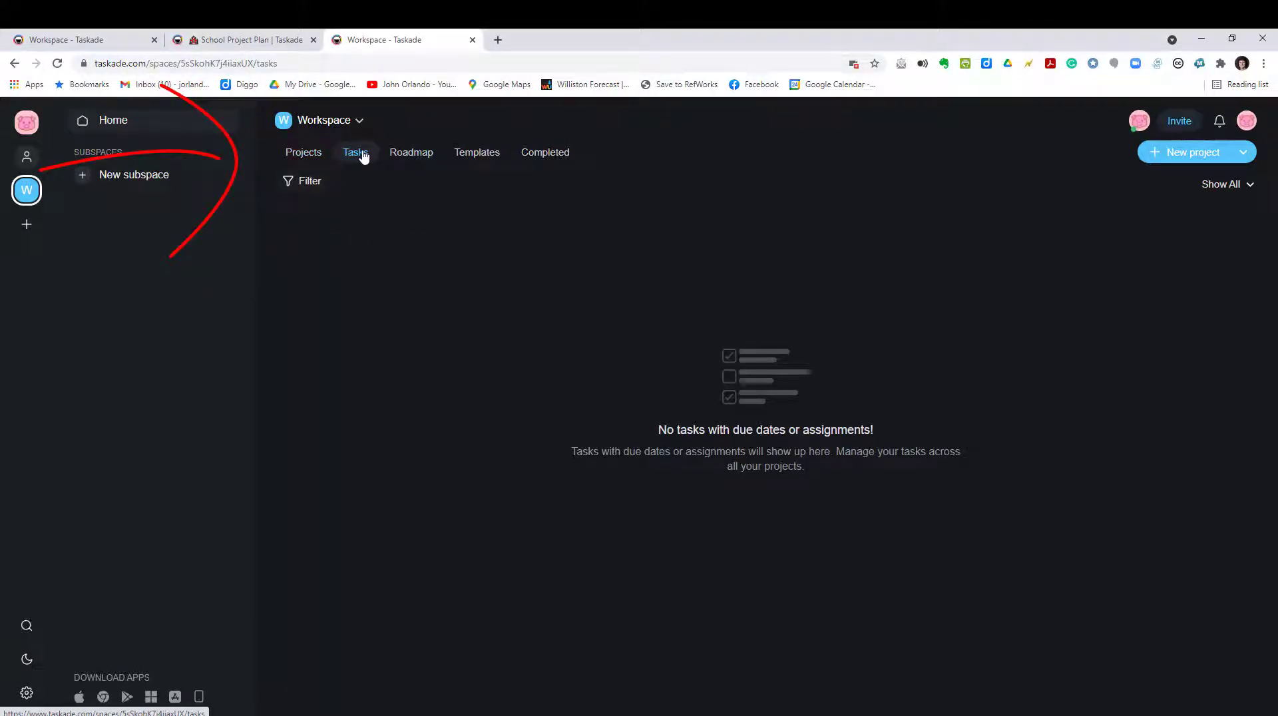
click(414, 153)
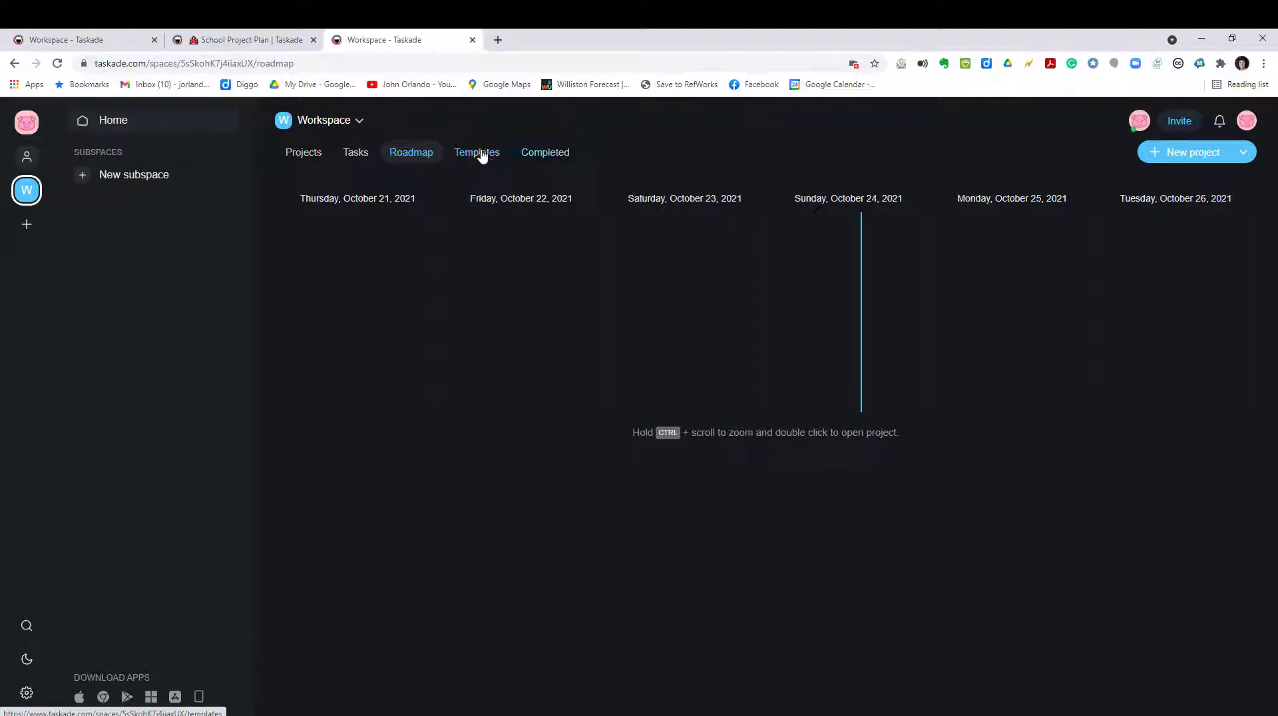
click(541, 152)
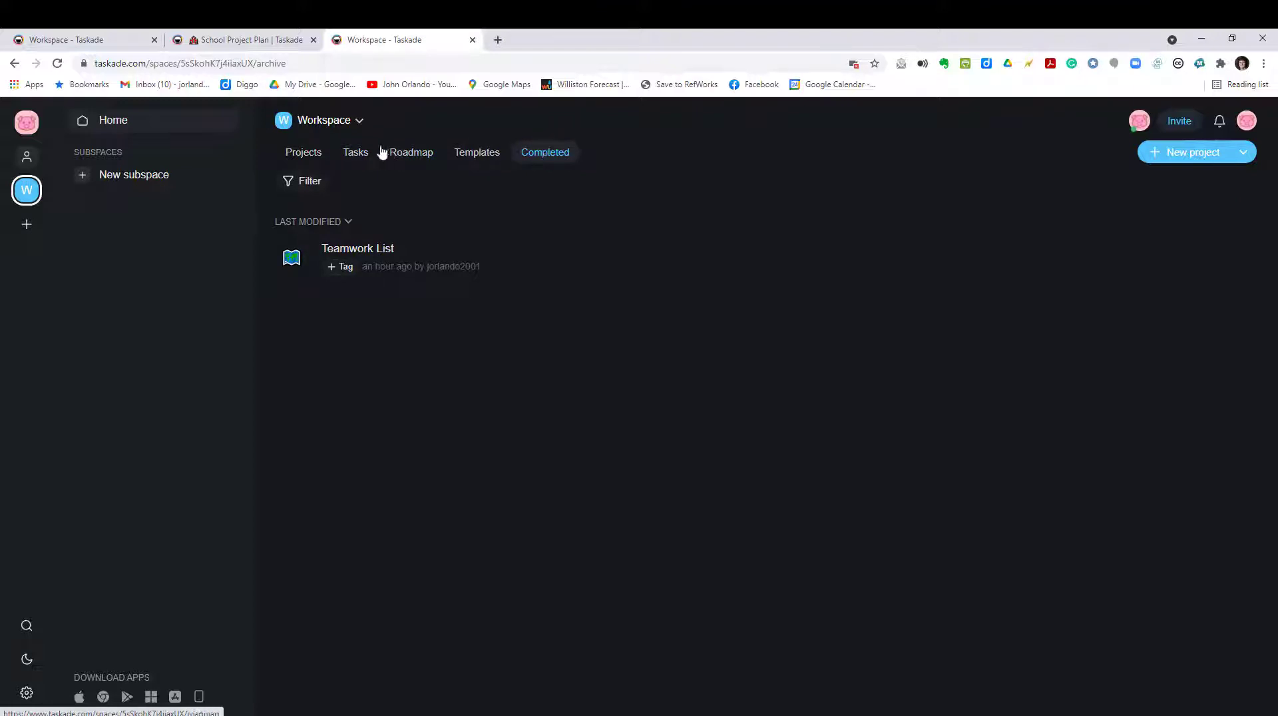
click(27, 192)
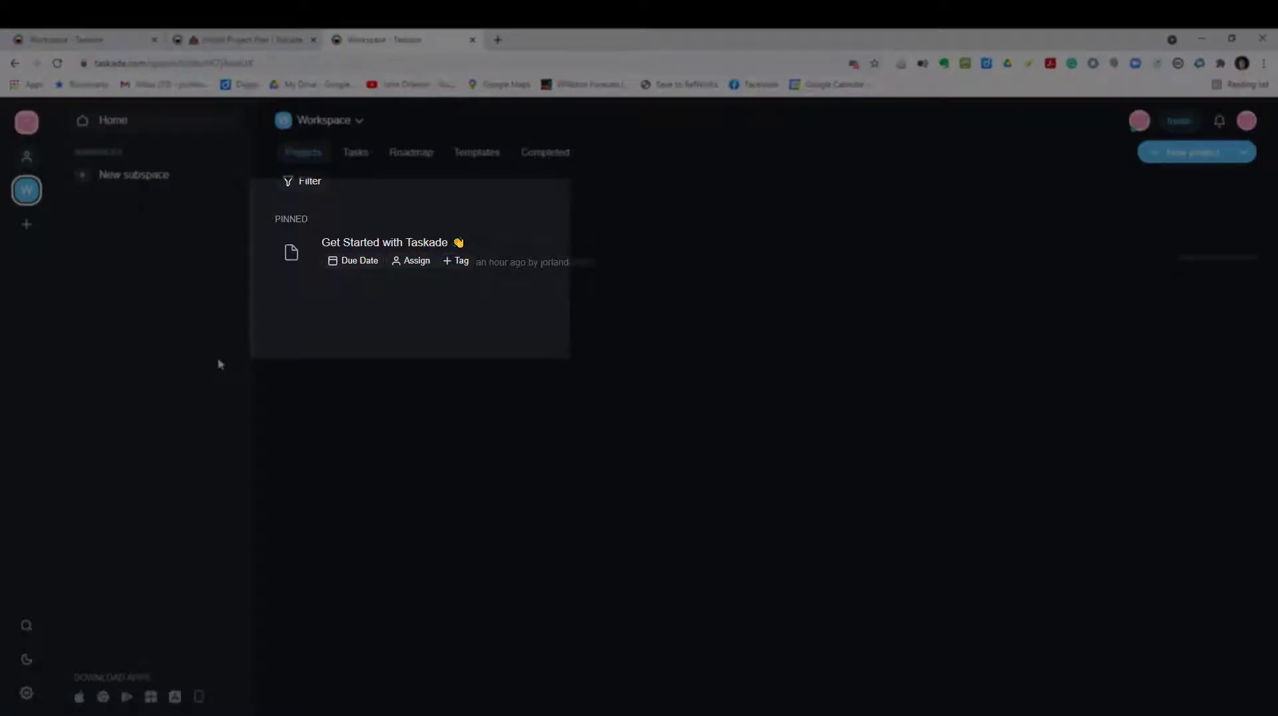
Step: Open the pinned Get Started with Taskade project and bring its task list into view
click(391, 243)
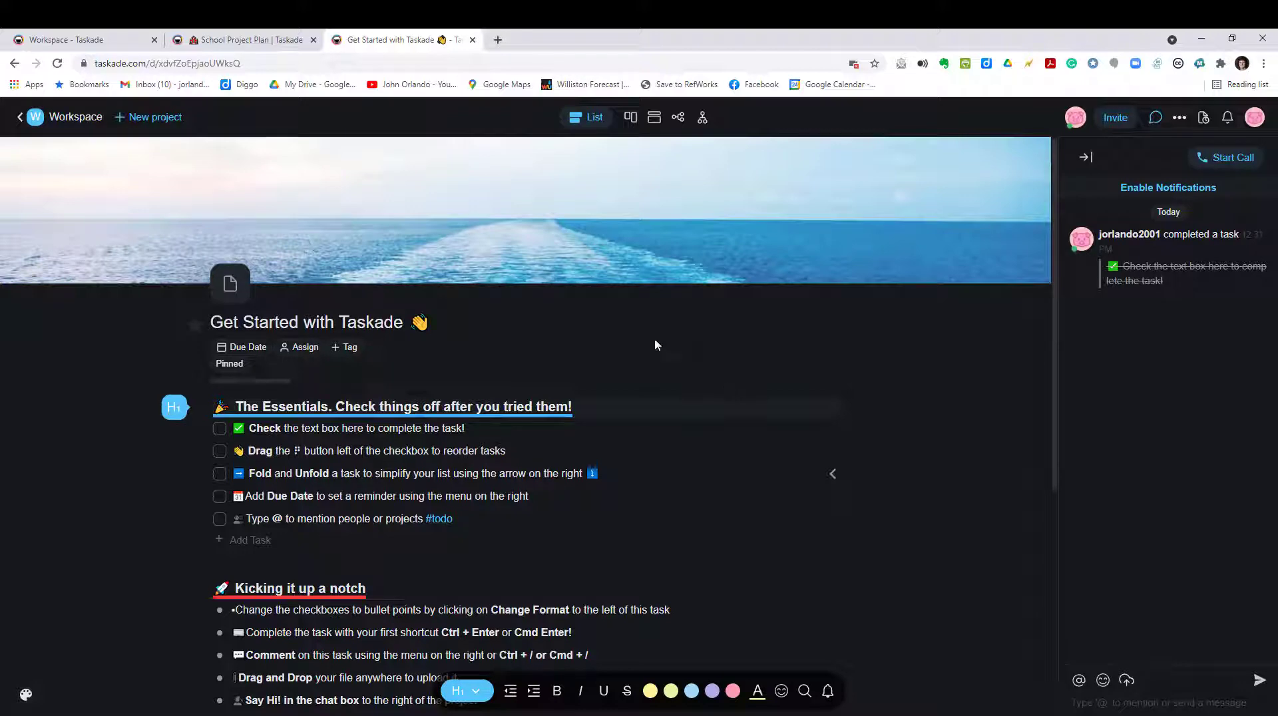
mouse_move(812, 430)
scroll(700, 444, down, 1)
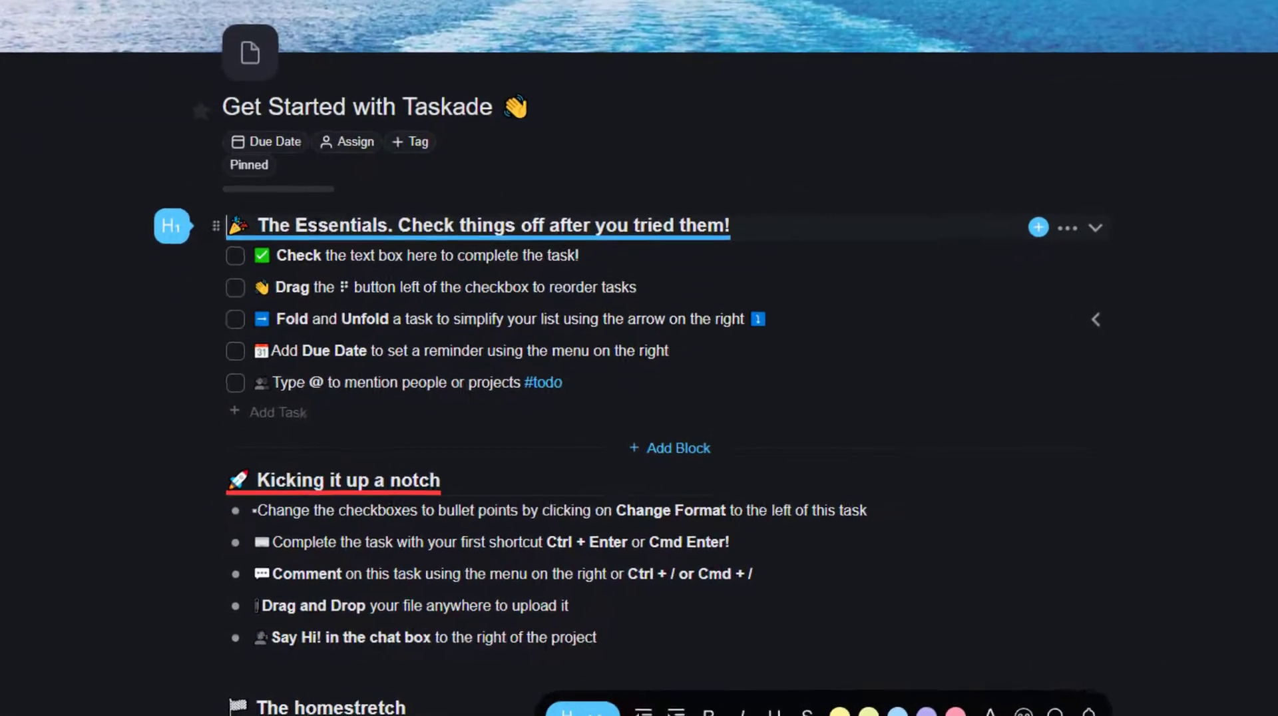
Step: Try completing and reordering tasks under The Essentials heading, and set the completed ones back to open
click(244, 212)
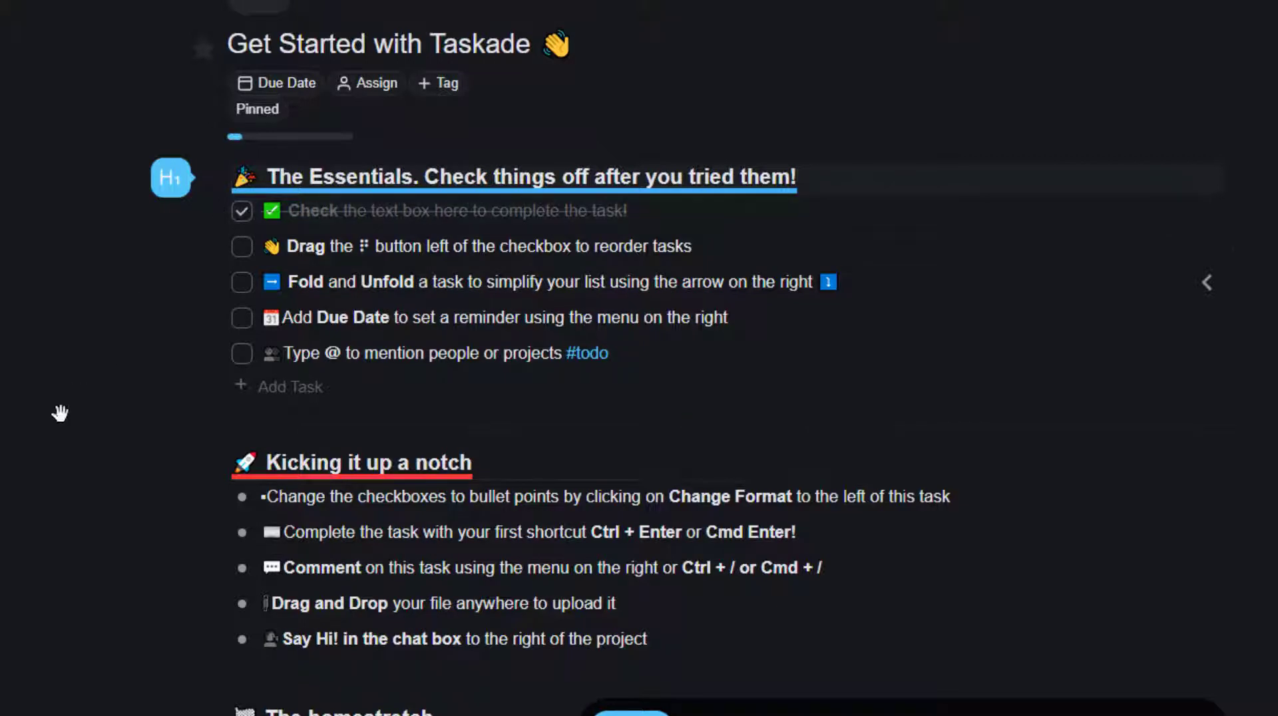
click(242, 212)
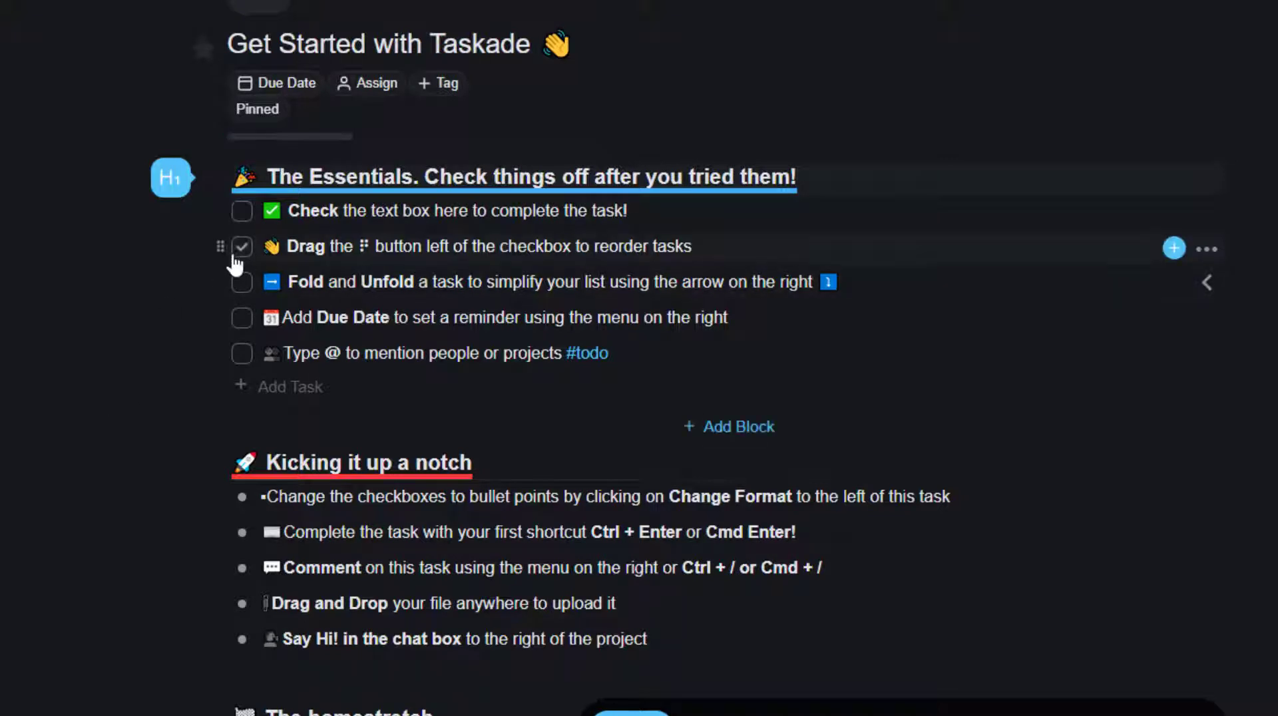
mouse_move(220, 246)
mouse_down()
mouse_move(218, 197)
mouse_move(219, 263)
mouse_up()
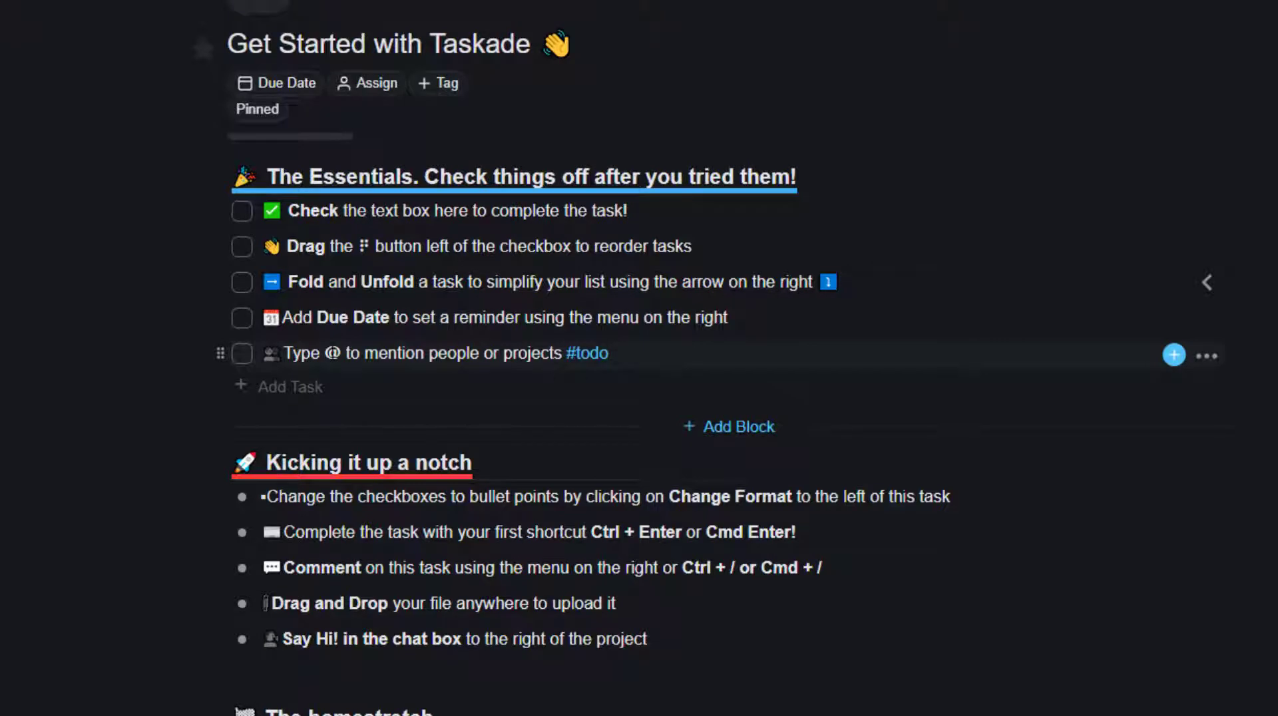
click(250, 359)
click(250, 361)
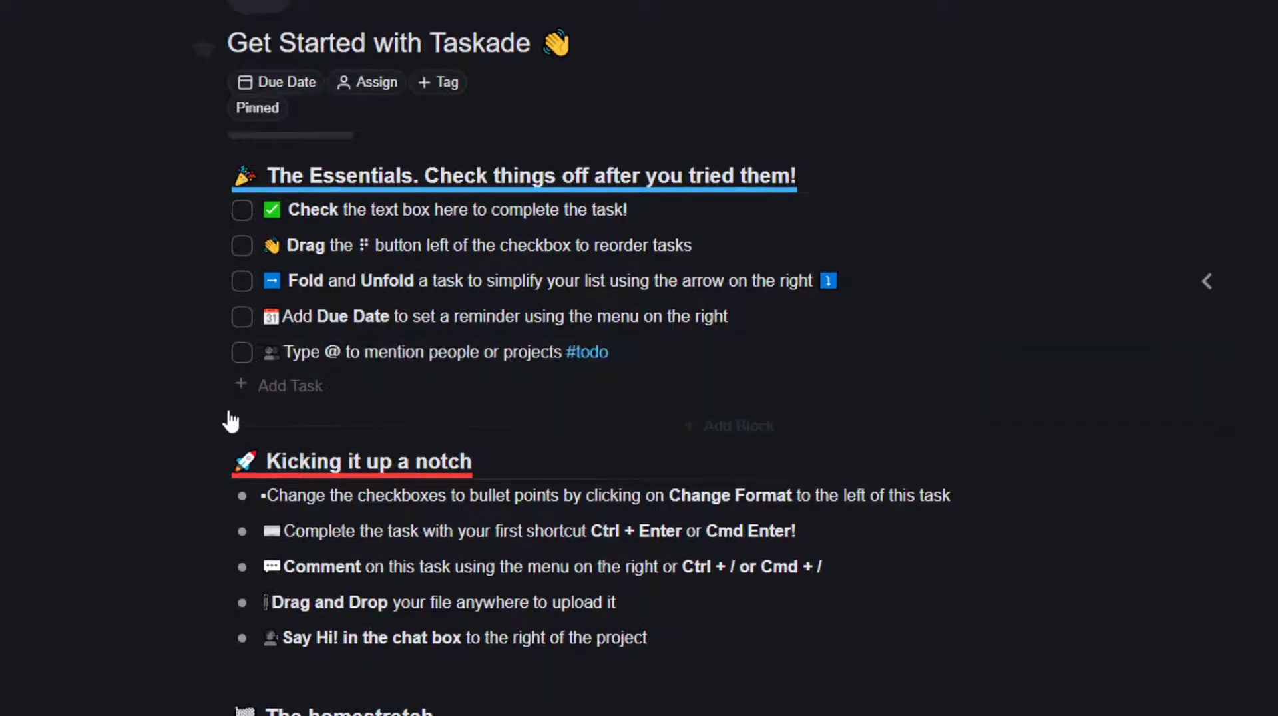
Step: Look over the project's list, switch it to Board view and hide the chat panel
scroll(115, 485, down, 1)
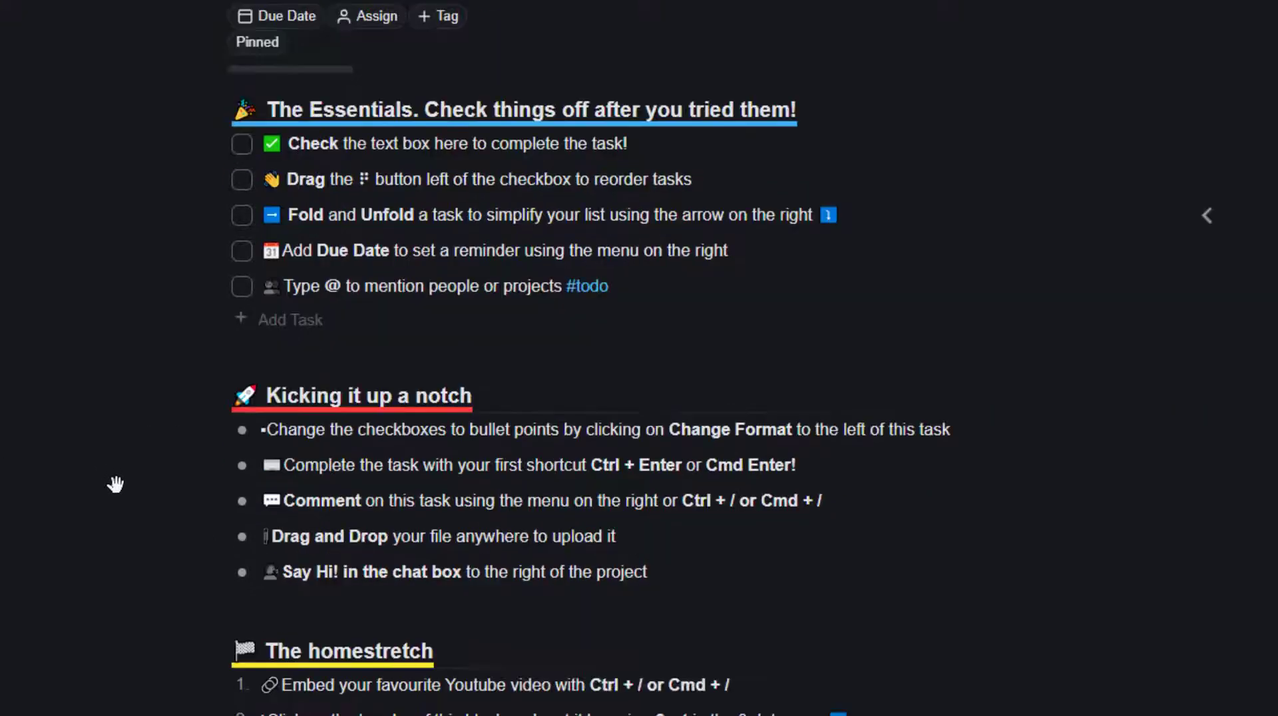
scroll(116, 484, down, 5)
scroll(115, 484, up, 8)
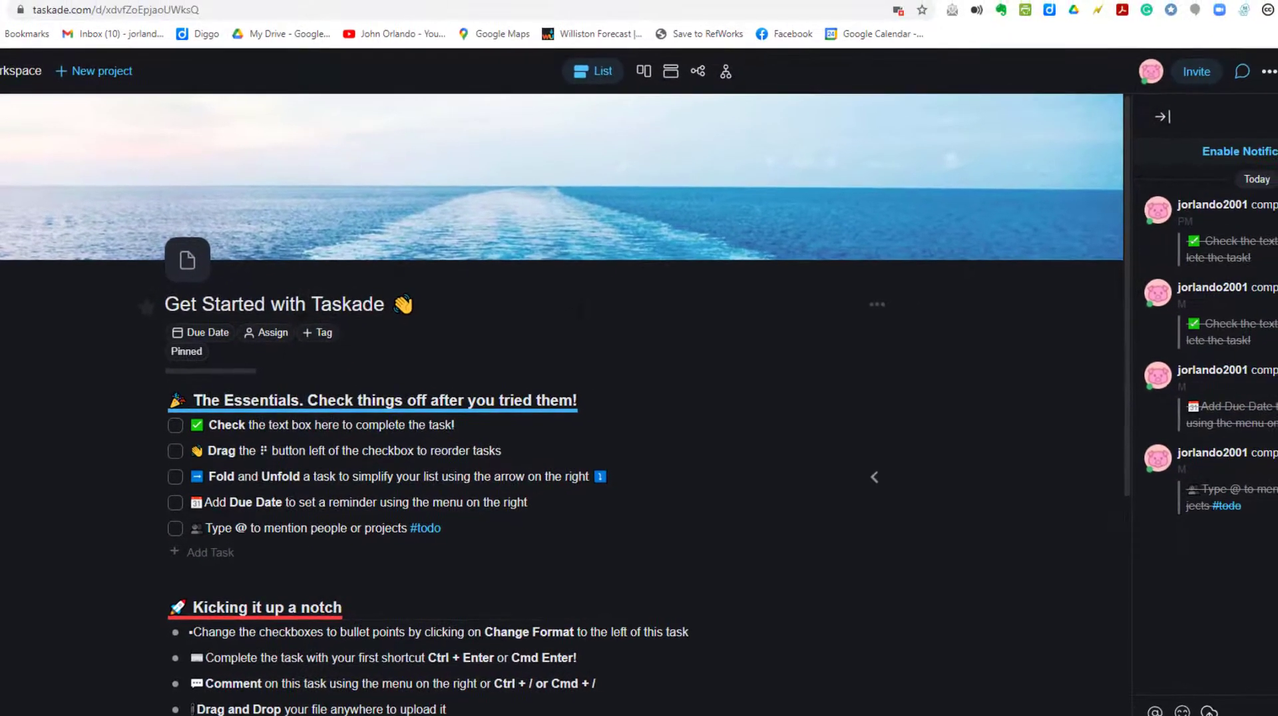
click(645, 72)
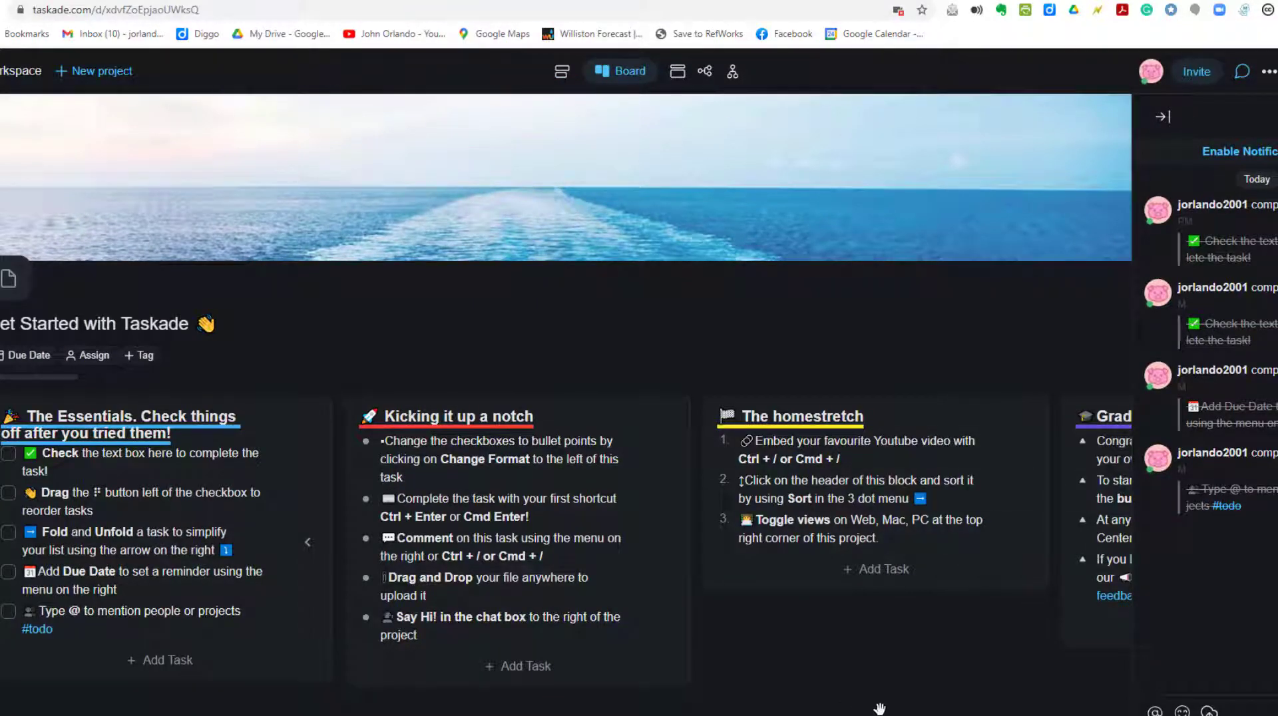
click(1162, 120)
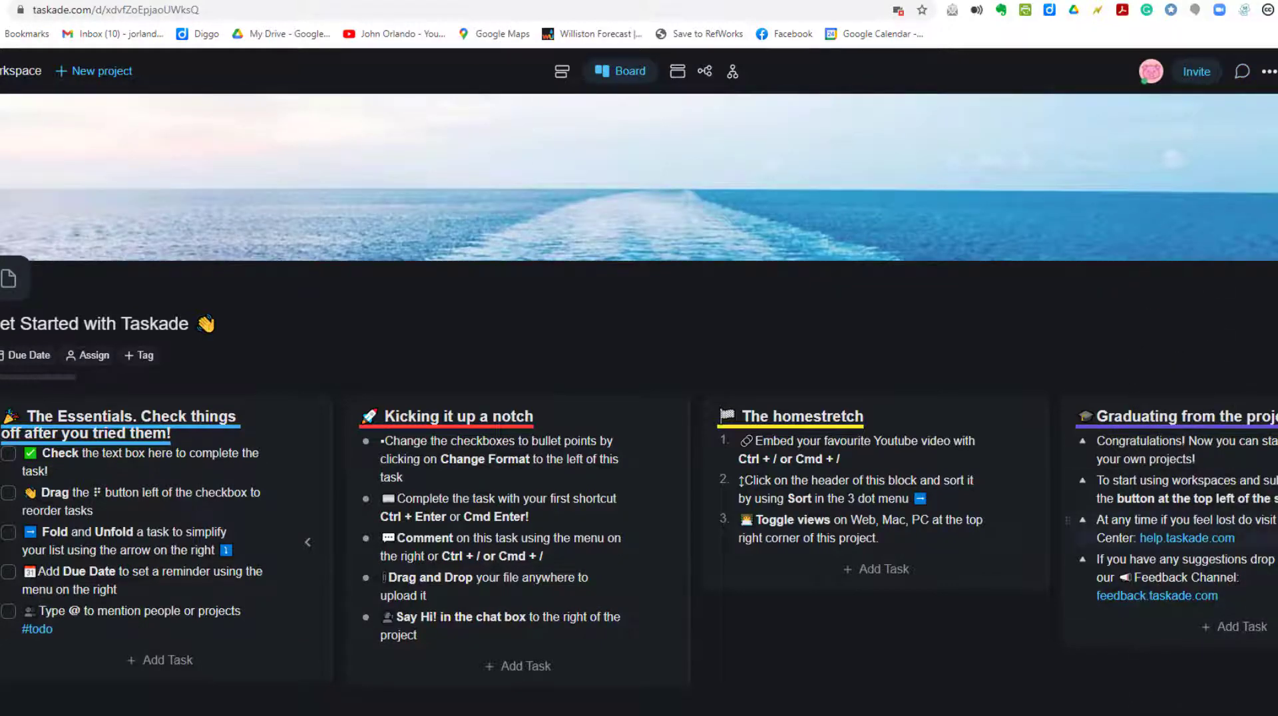
Step: Switch the project to Action view and examine the attachment sources and timer for The Essentials heading
click(677, 72)
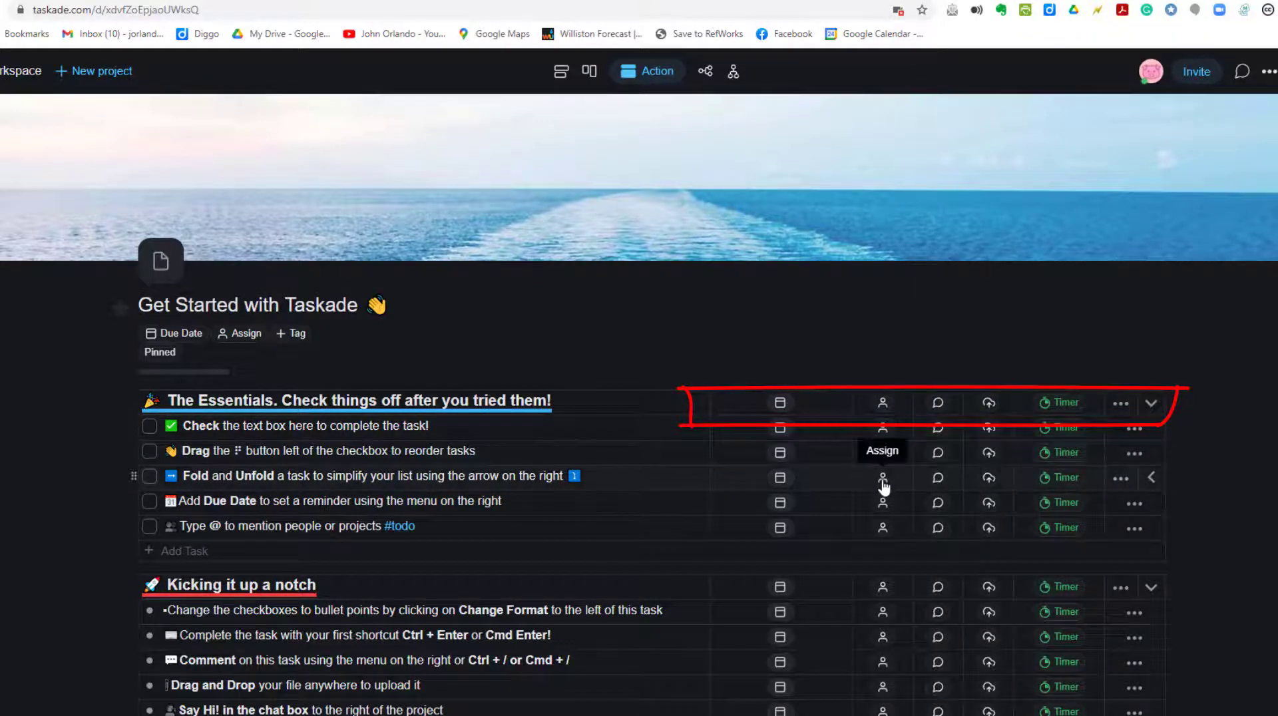
click(990, 404)
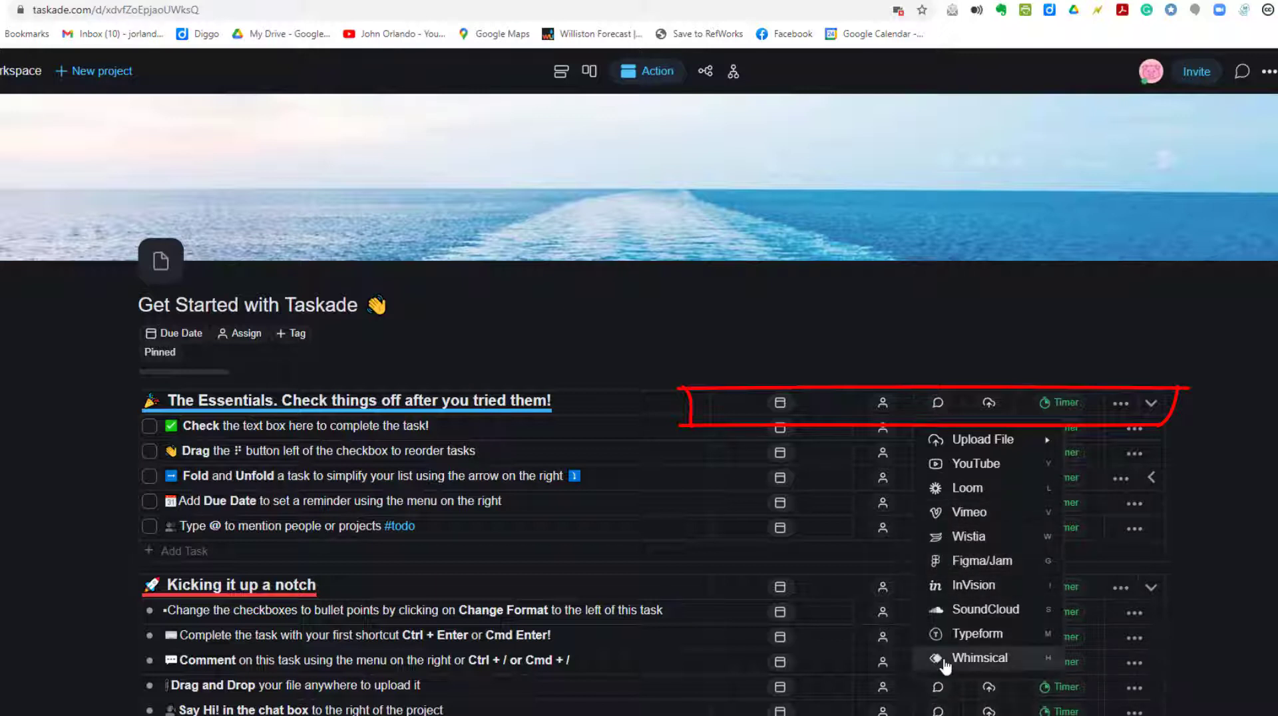
mouse_move(978, 440)
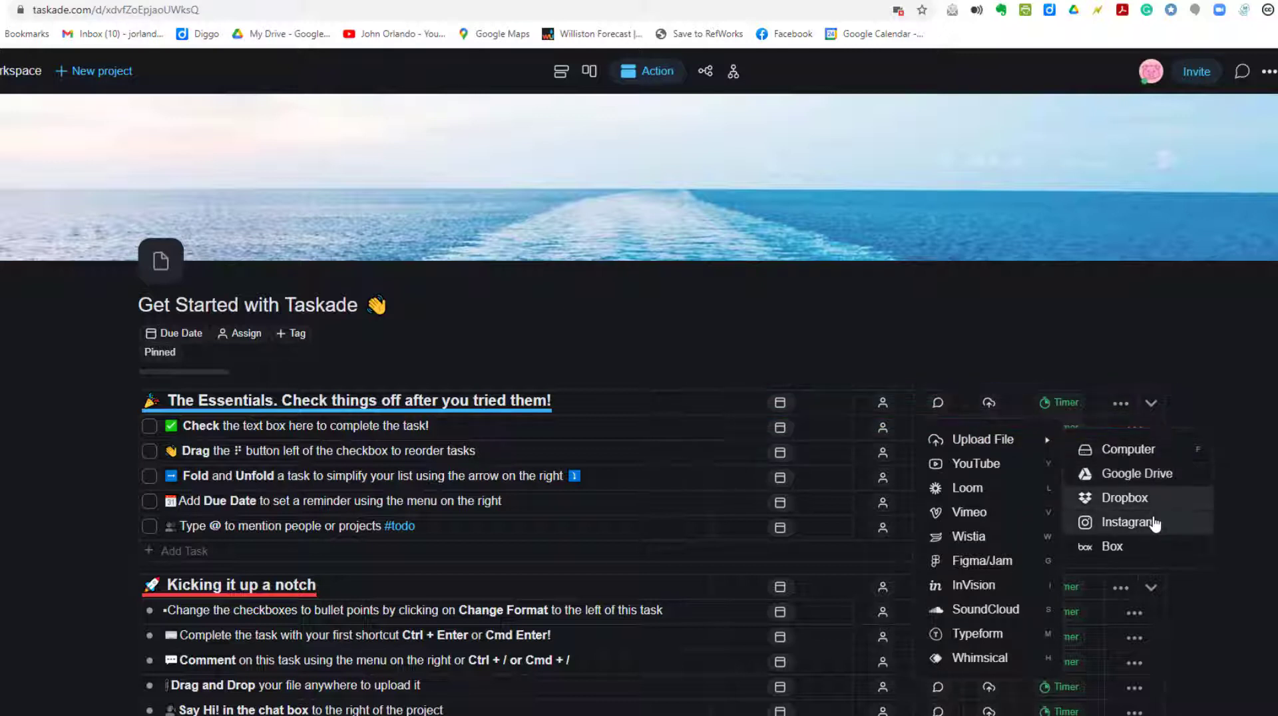
click(1104, 317)
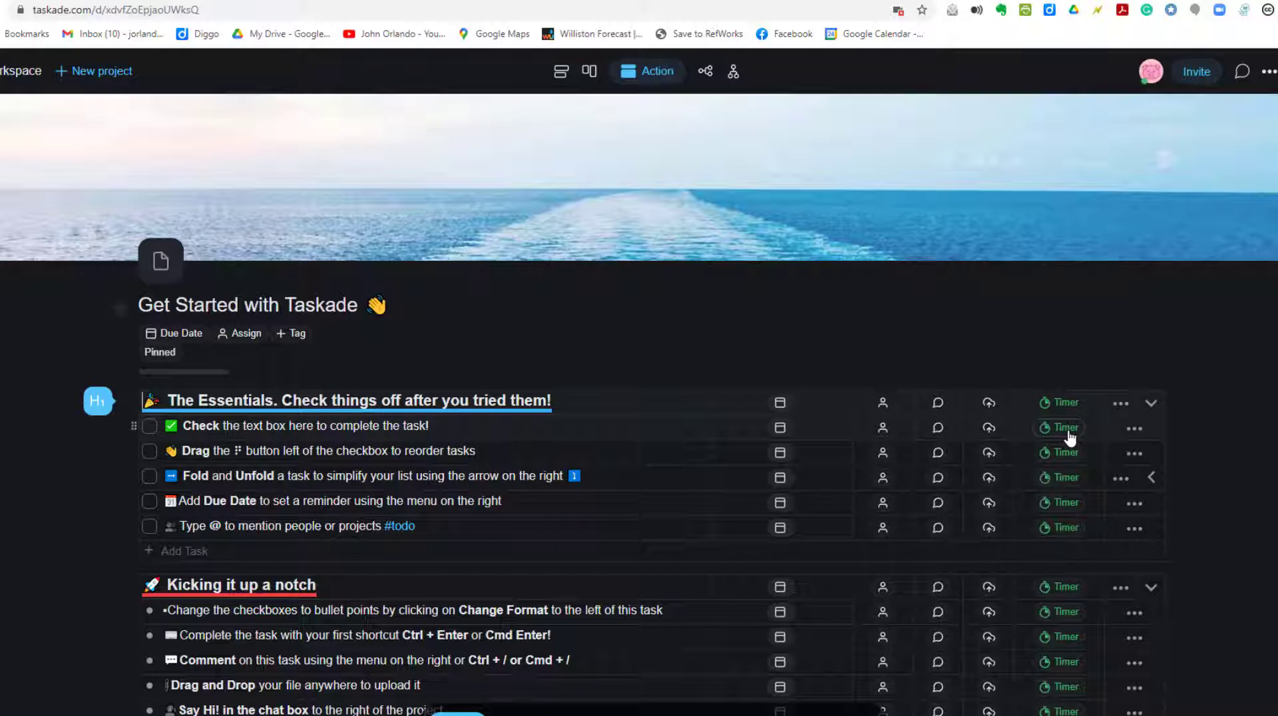
click(1066, 404)
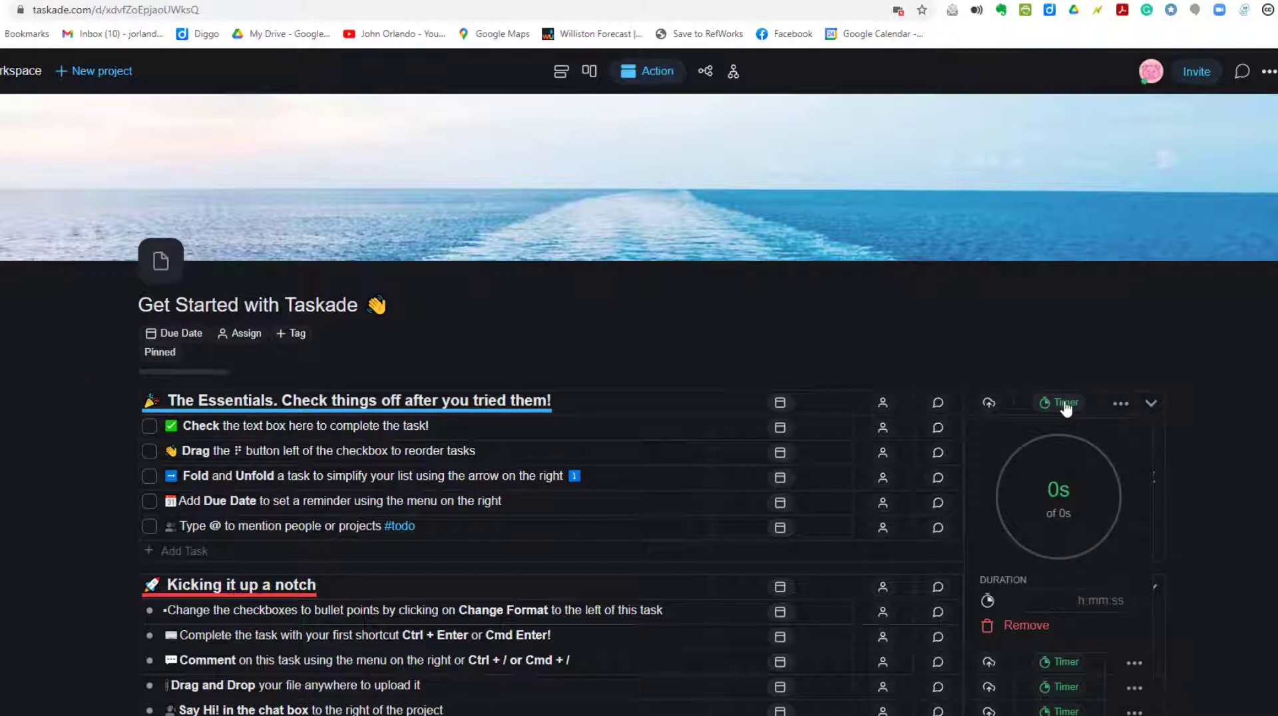
click(1060, 356)
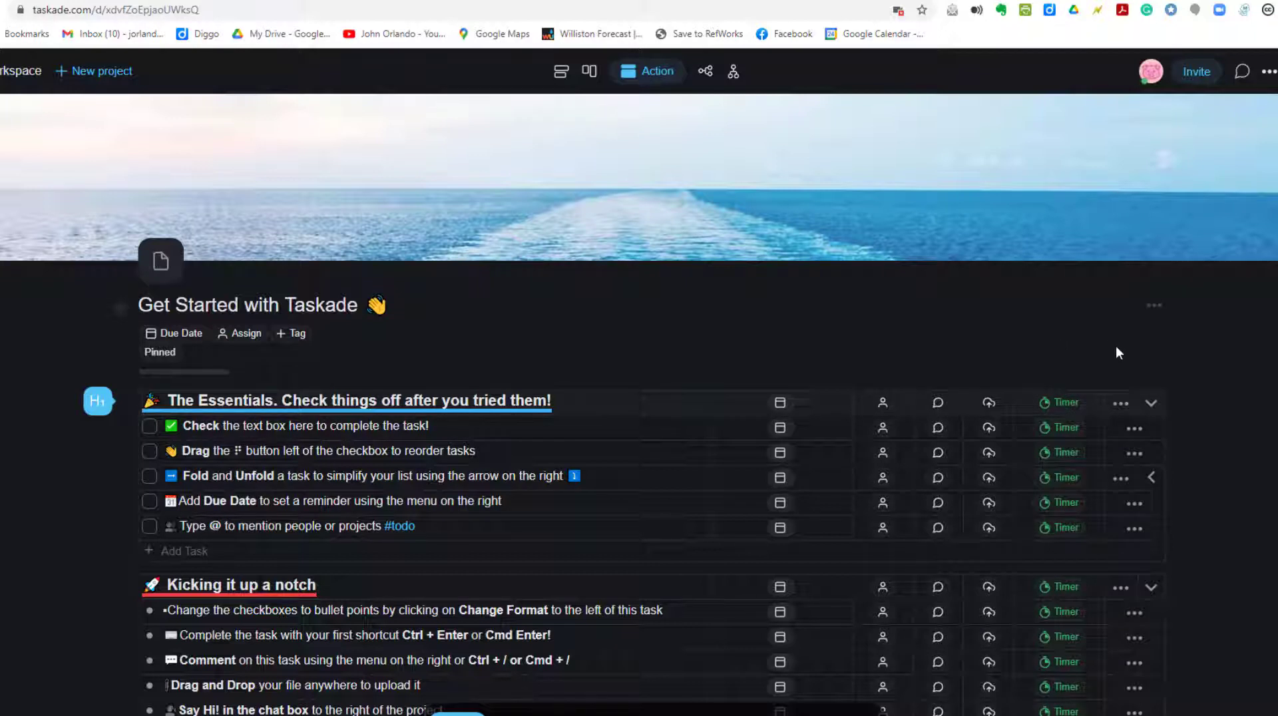
Step: Examine the additional actions available for the "Check the text box here to complete the task!" task
click(1134, 429)
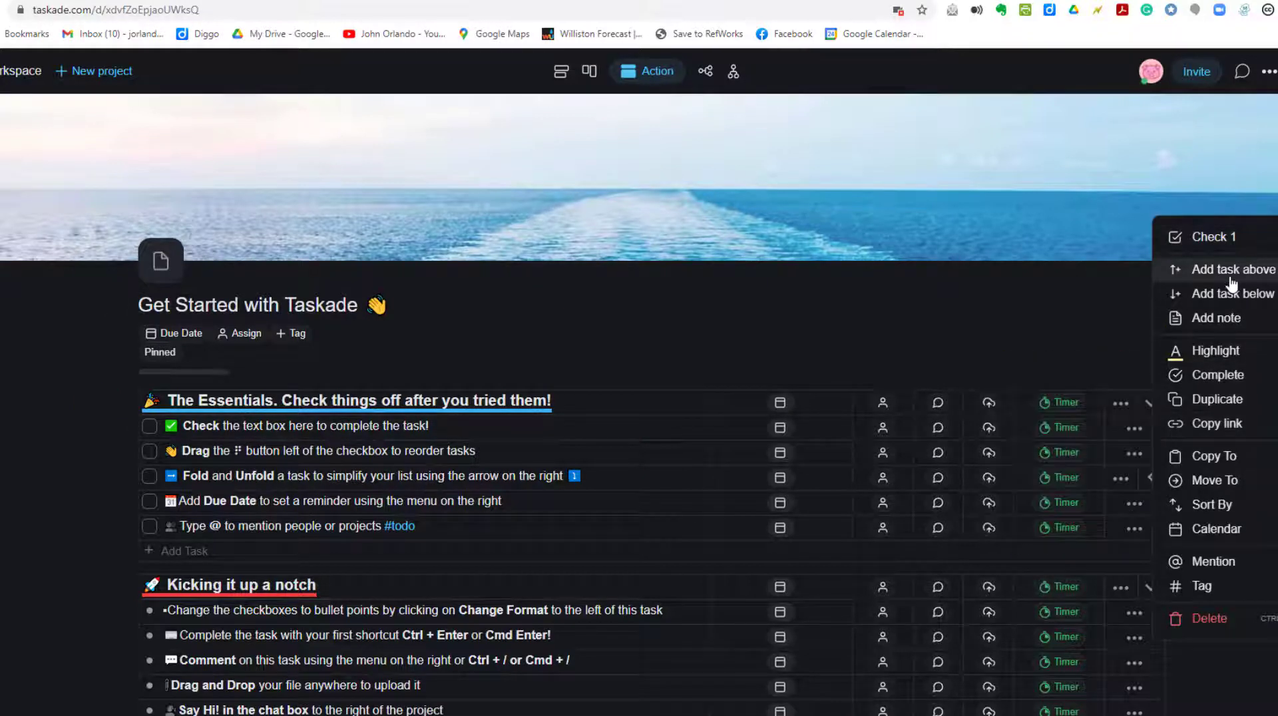
mouse_move(1210, 357)
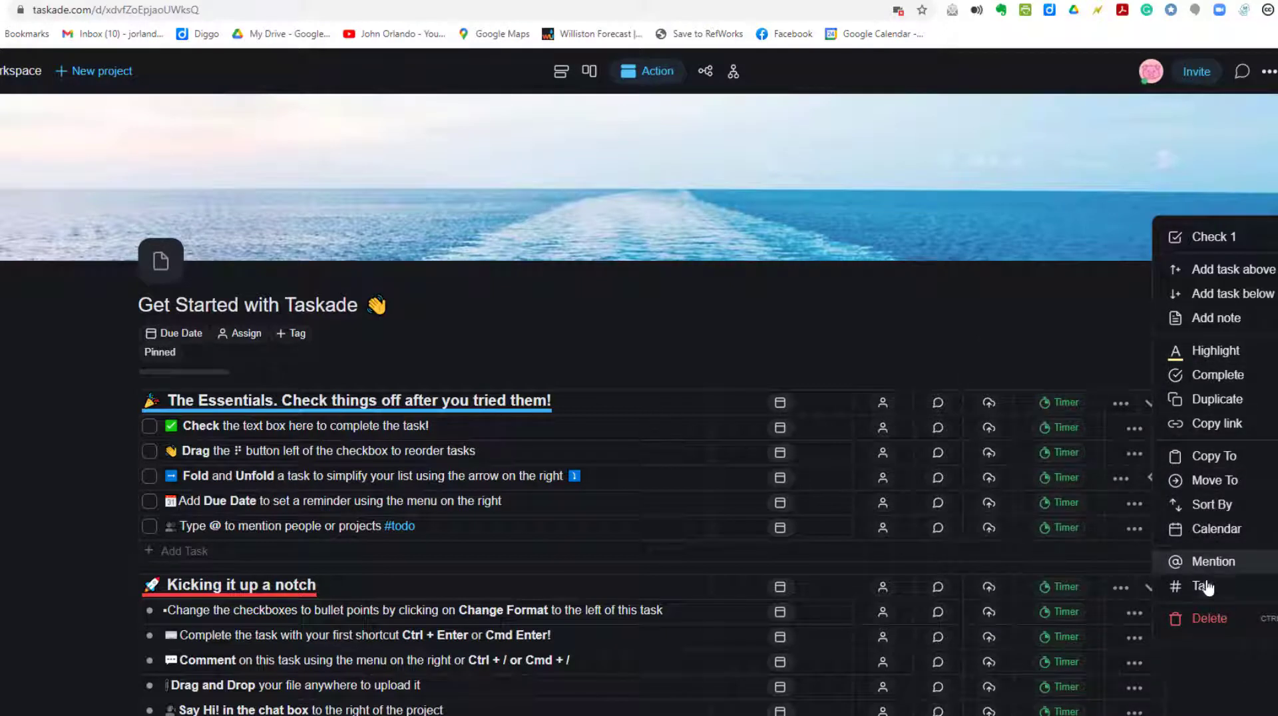
mouse_move(1205, 594)
click(1043, 282)
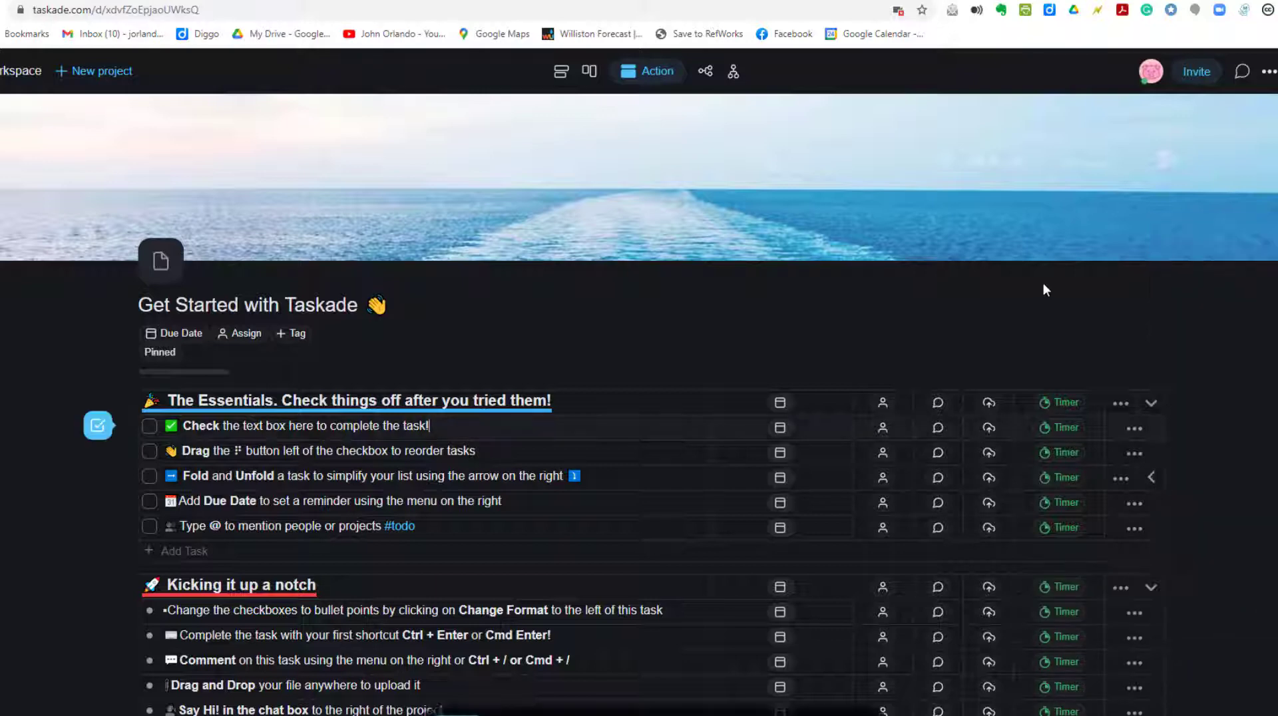
Step: Switch the project back to List view and return to the workspace's project list
click(561, 70)
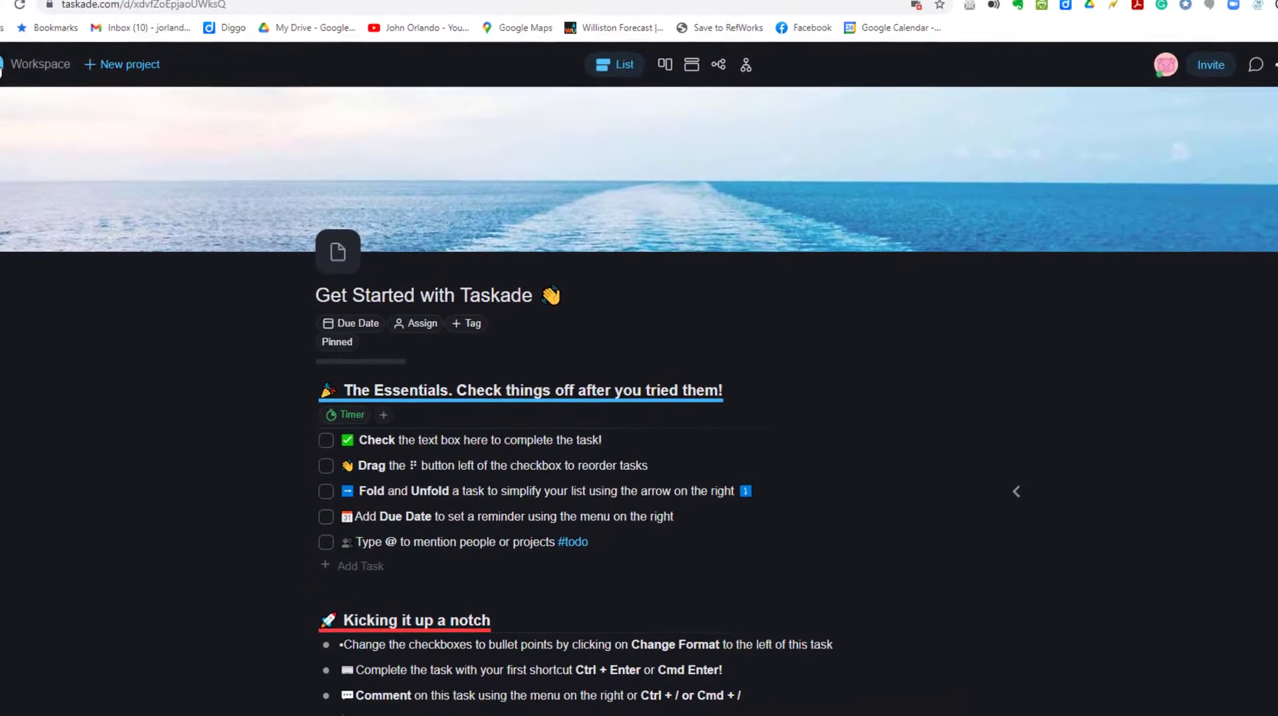
click(40, 64)
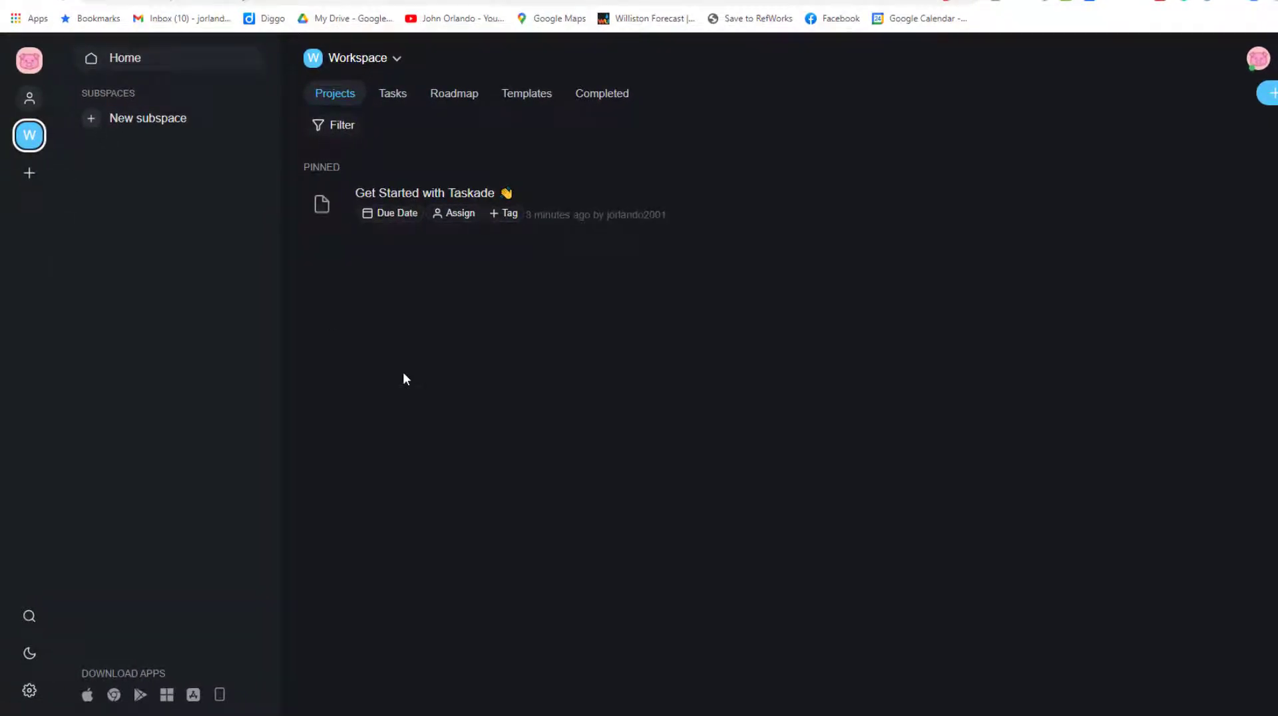
click(335, 101)
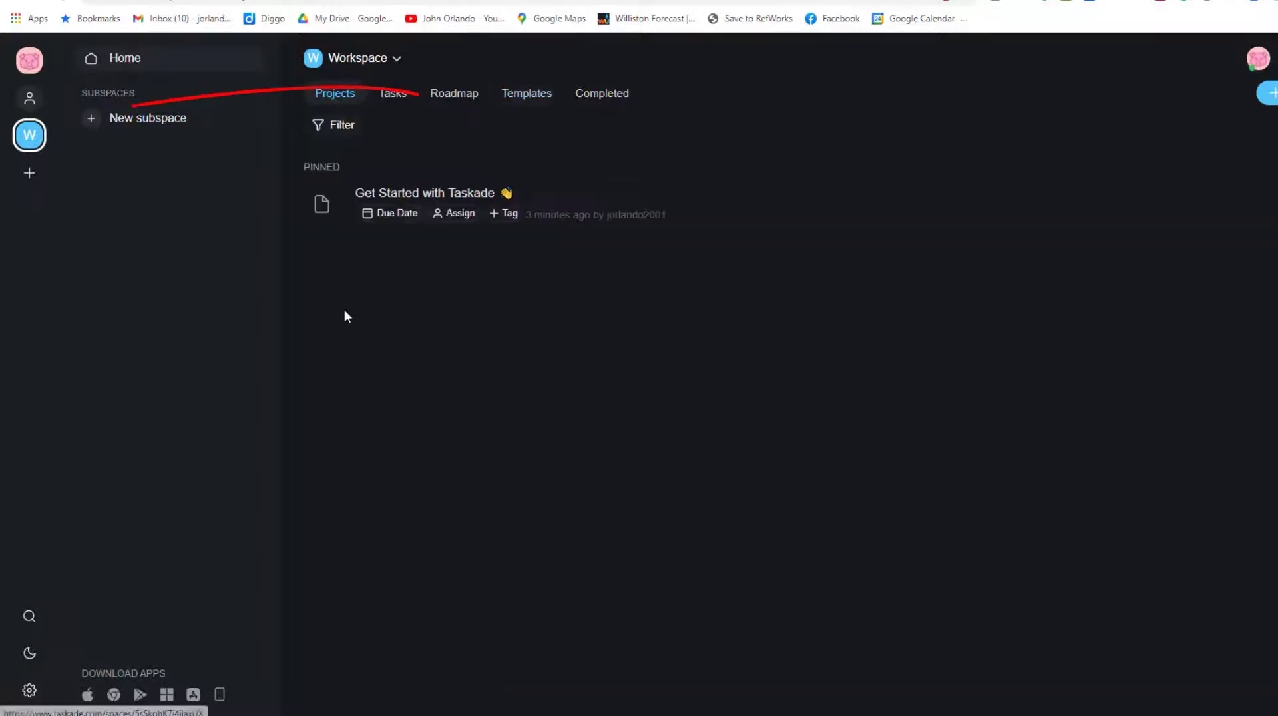
Step: Preview the Weekly Planner and Personal Tracker templates from the workspace's template collection
click(533, 100)
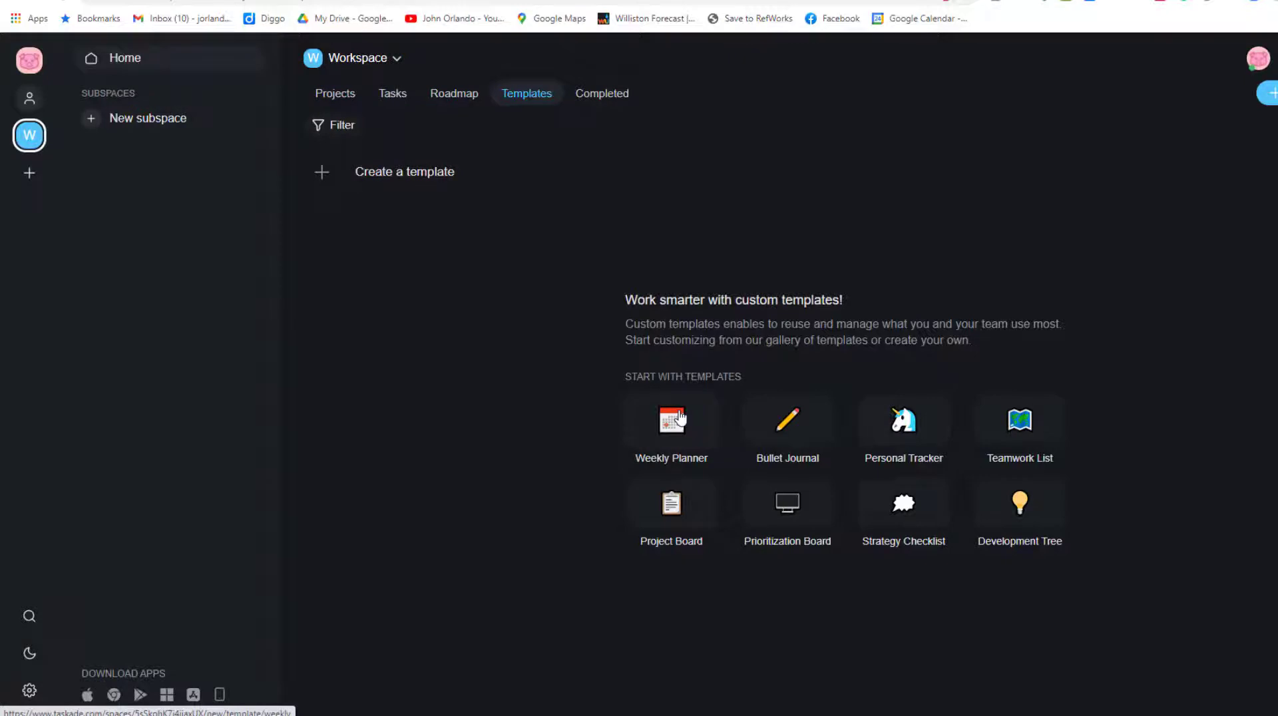
click(680, 421)
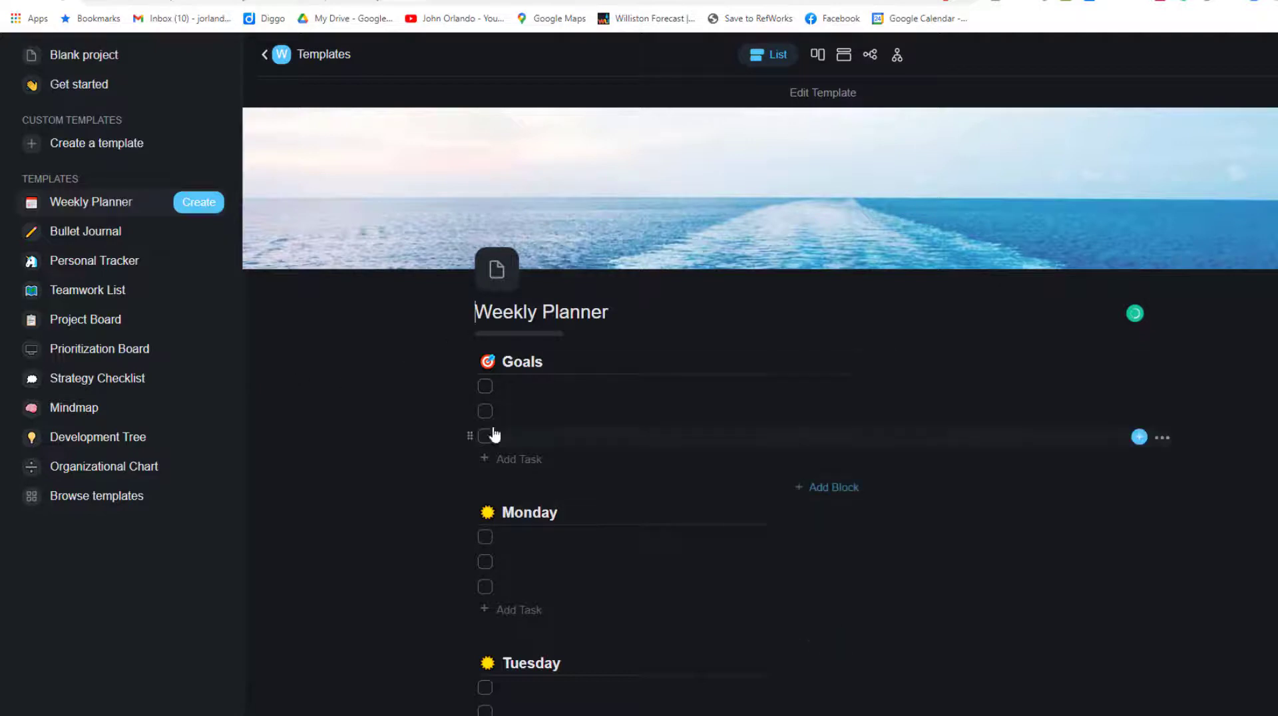
scroll(399, 396, down, 3)
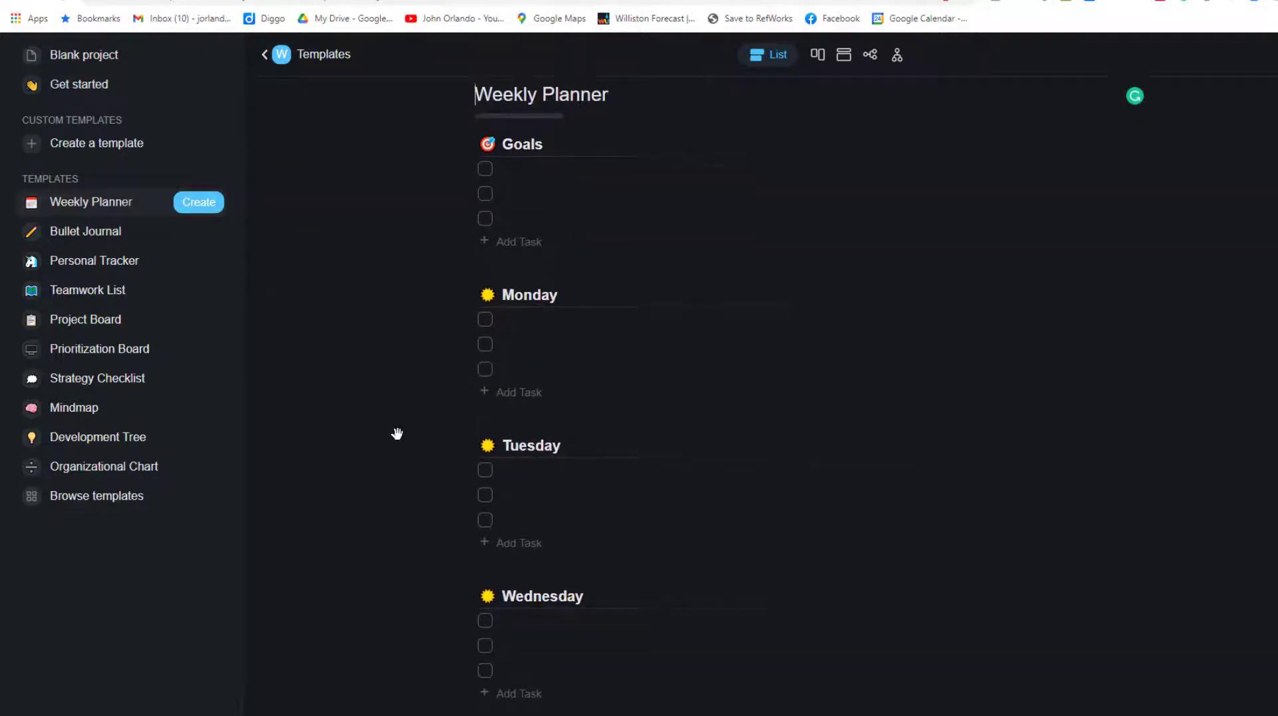
scroll(372, 413, up, 2)
click(85, 260)
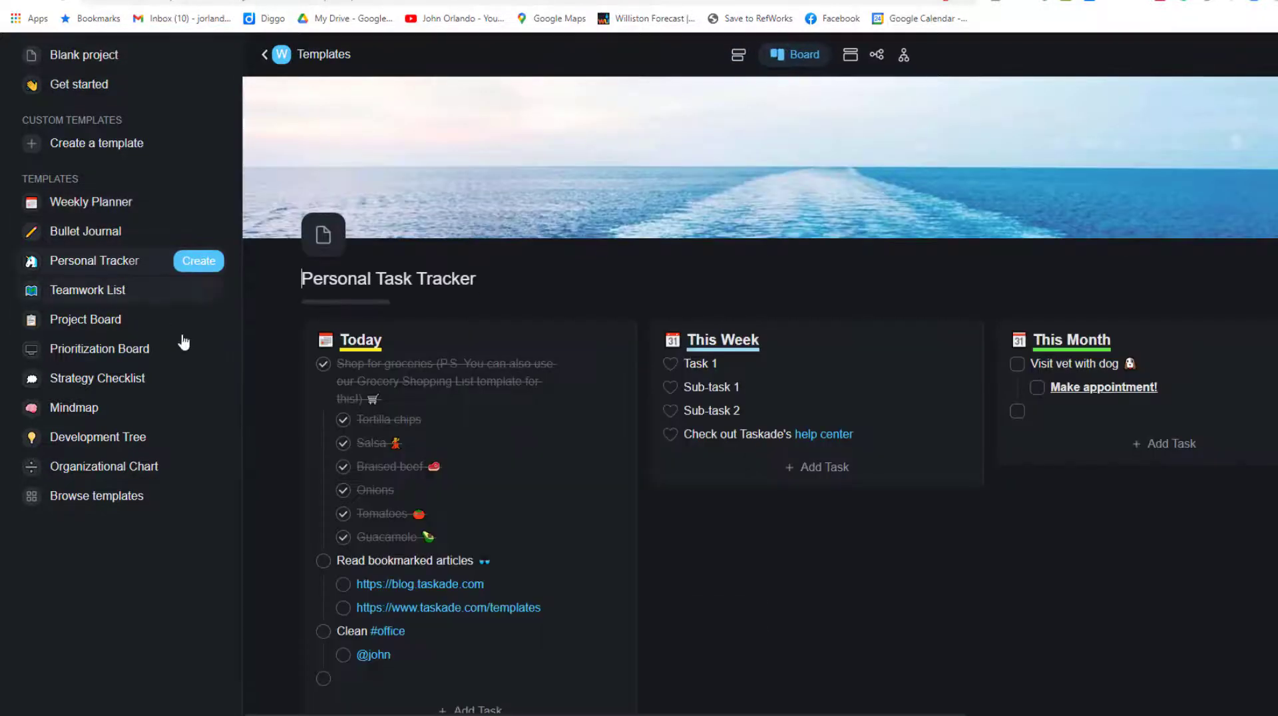
scroll(279, 491, down, 1)
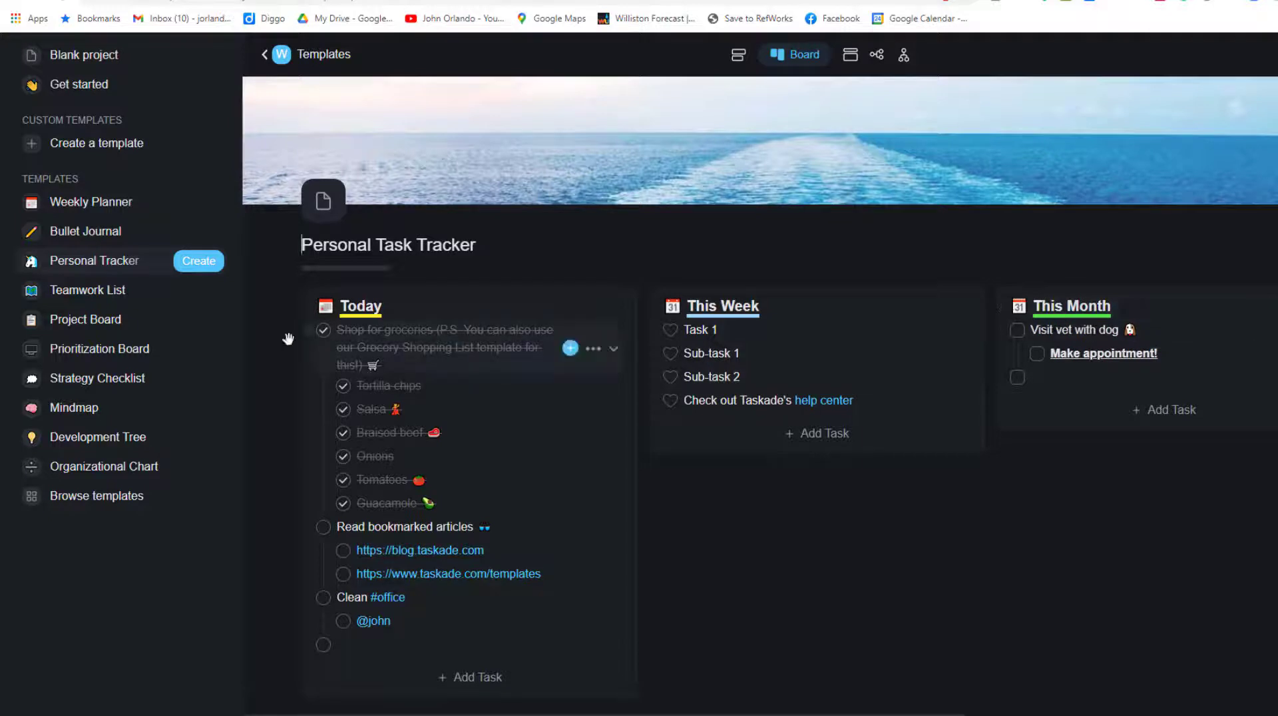
Step: Browse the full template gallery and open the School Project Plan template from the Education category in its own project view
click(70, 504)
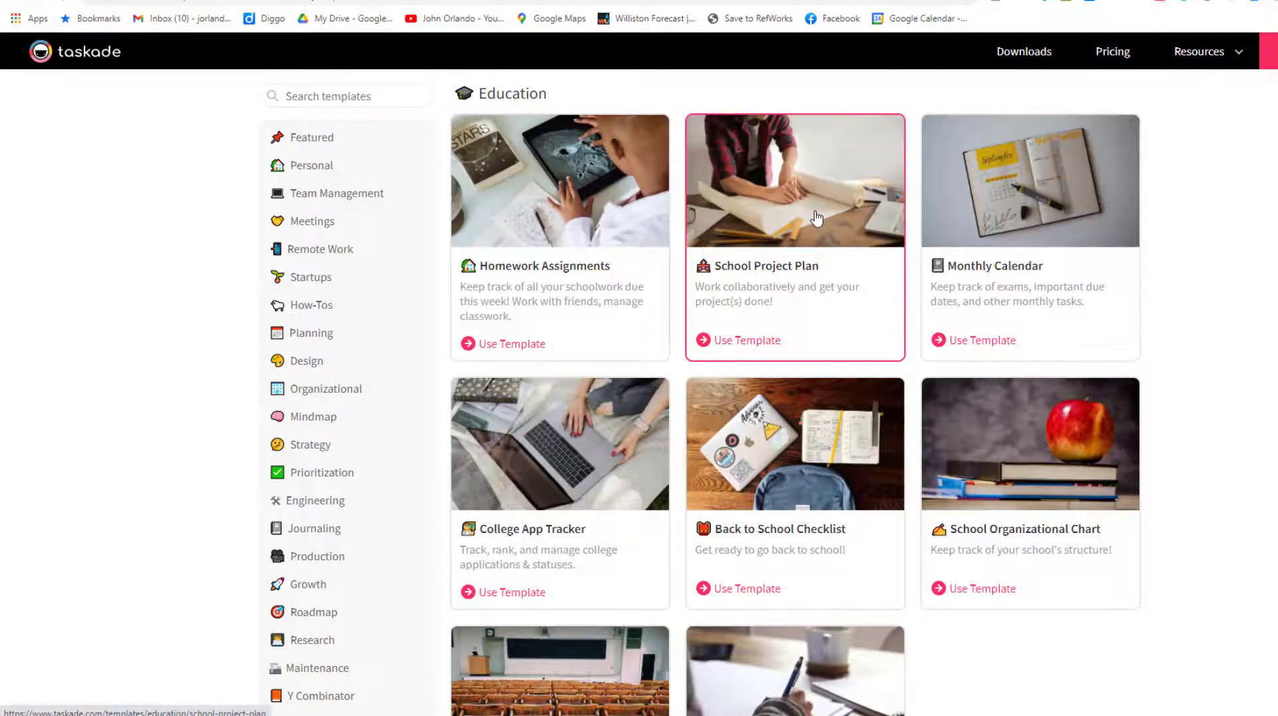
click(817, 217)
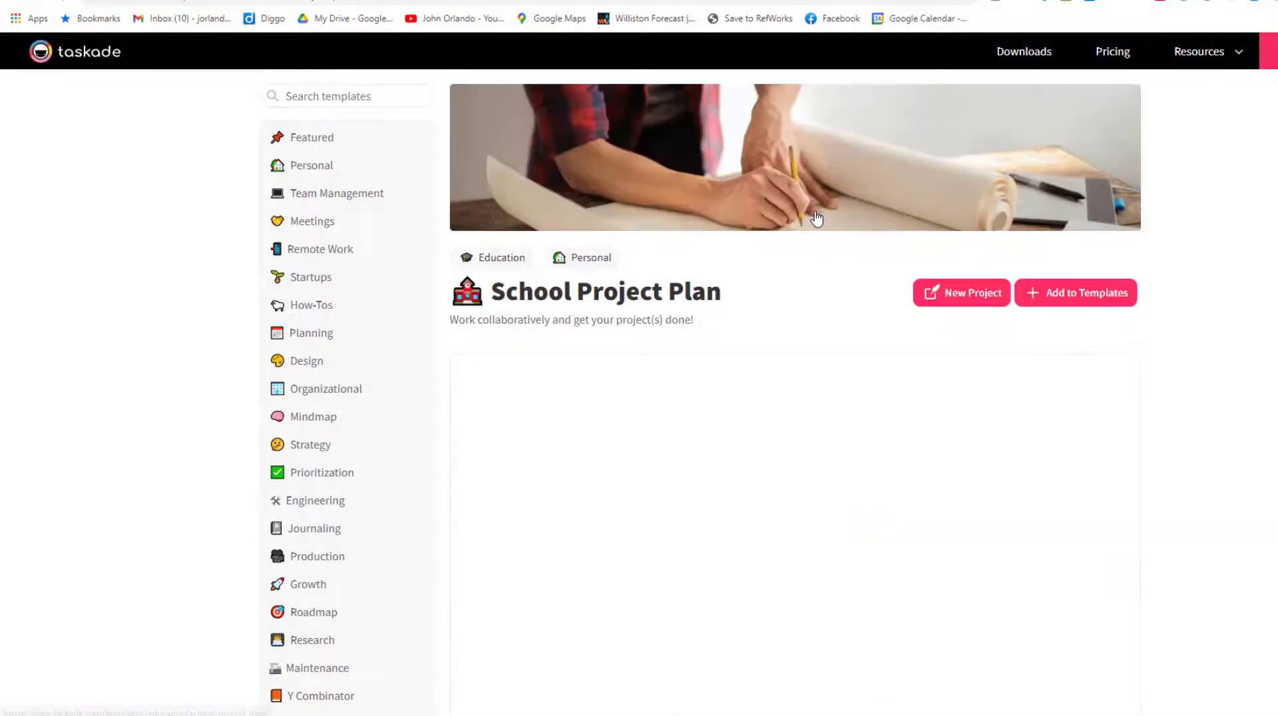
scroll(817, 217, down, 2)
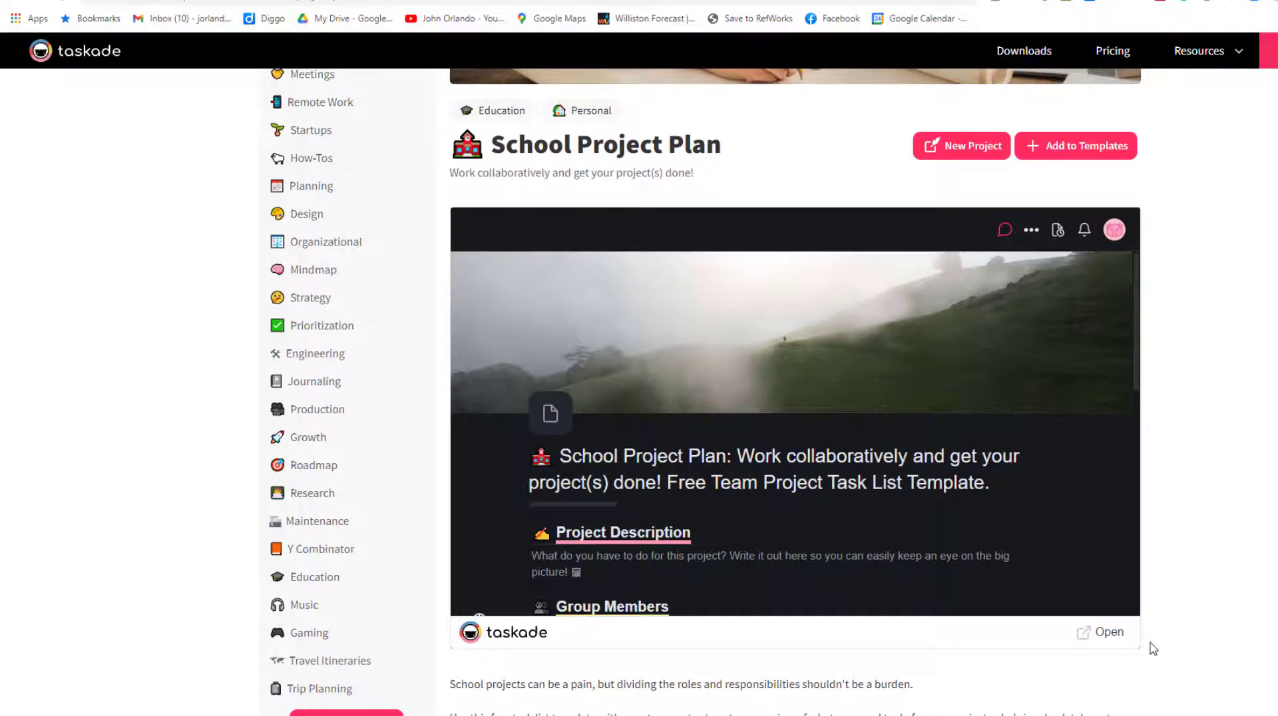
click(1085, 641)
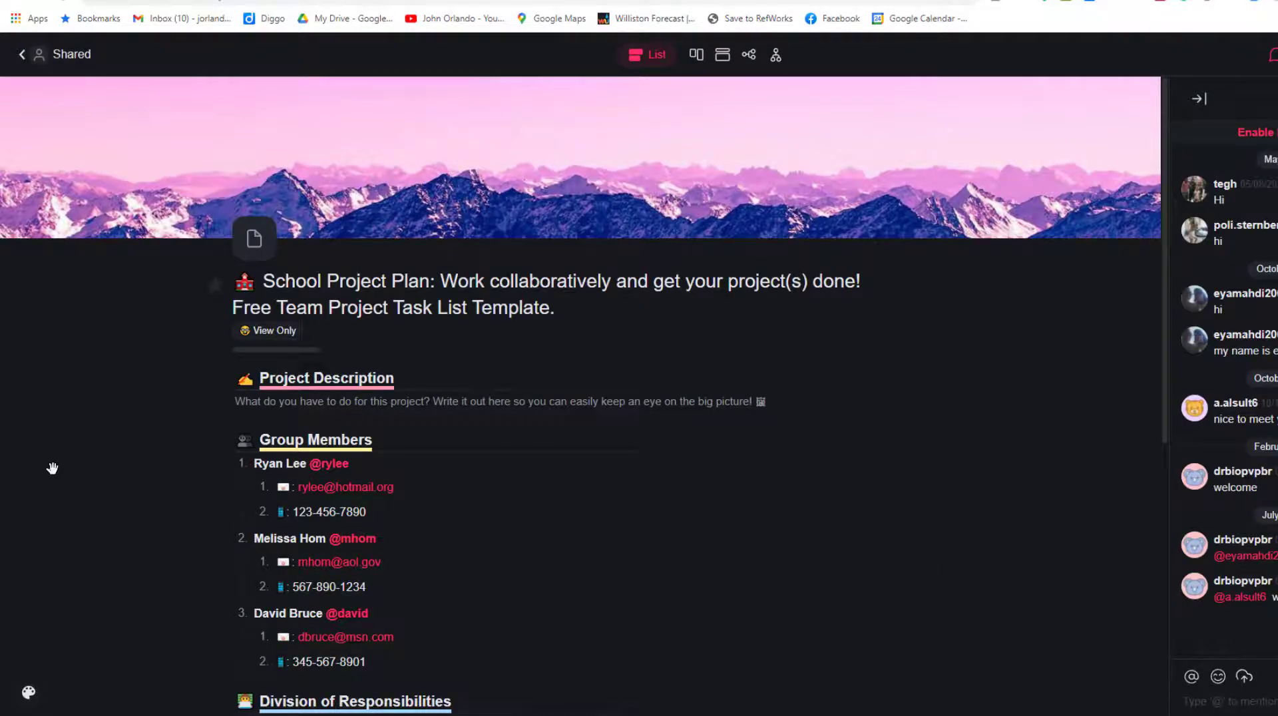
Step: Review the School Project Plan template from Project Description through Group Members and Division of Responsibilities to Notes
scroll(53, 468, down, 3)
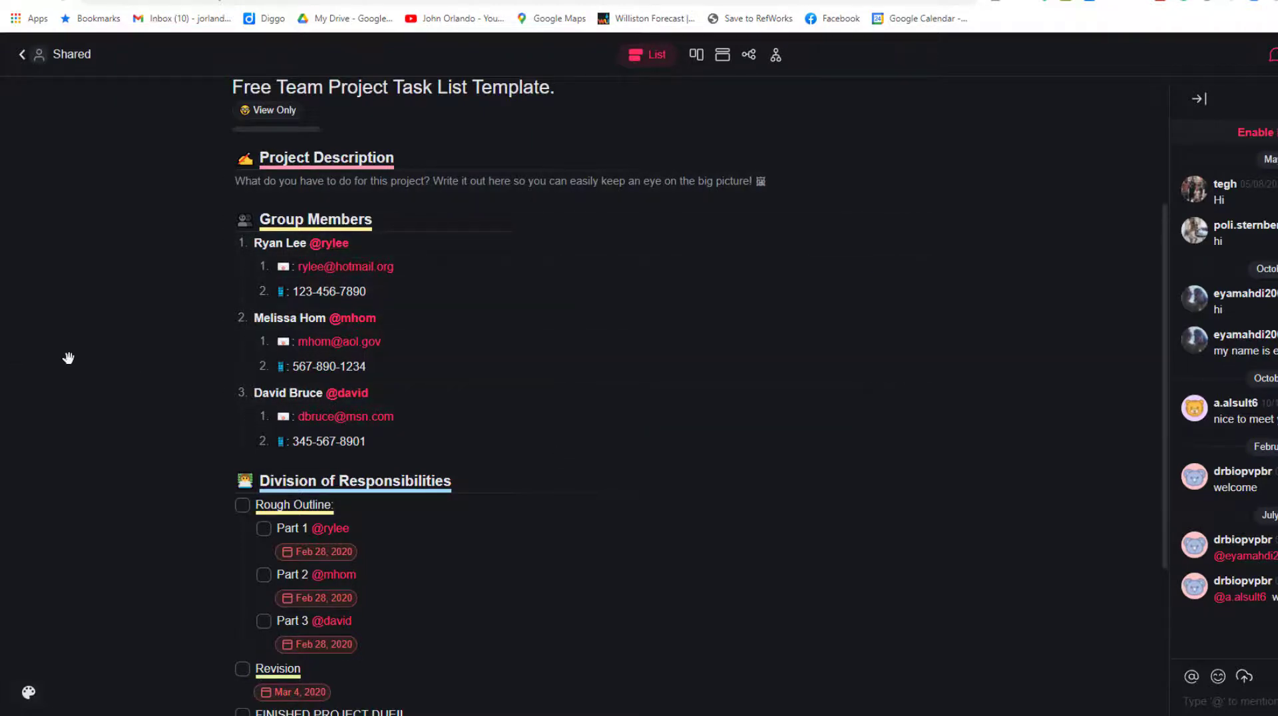
scroll(73, 363, down, 3)
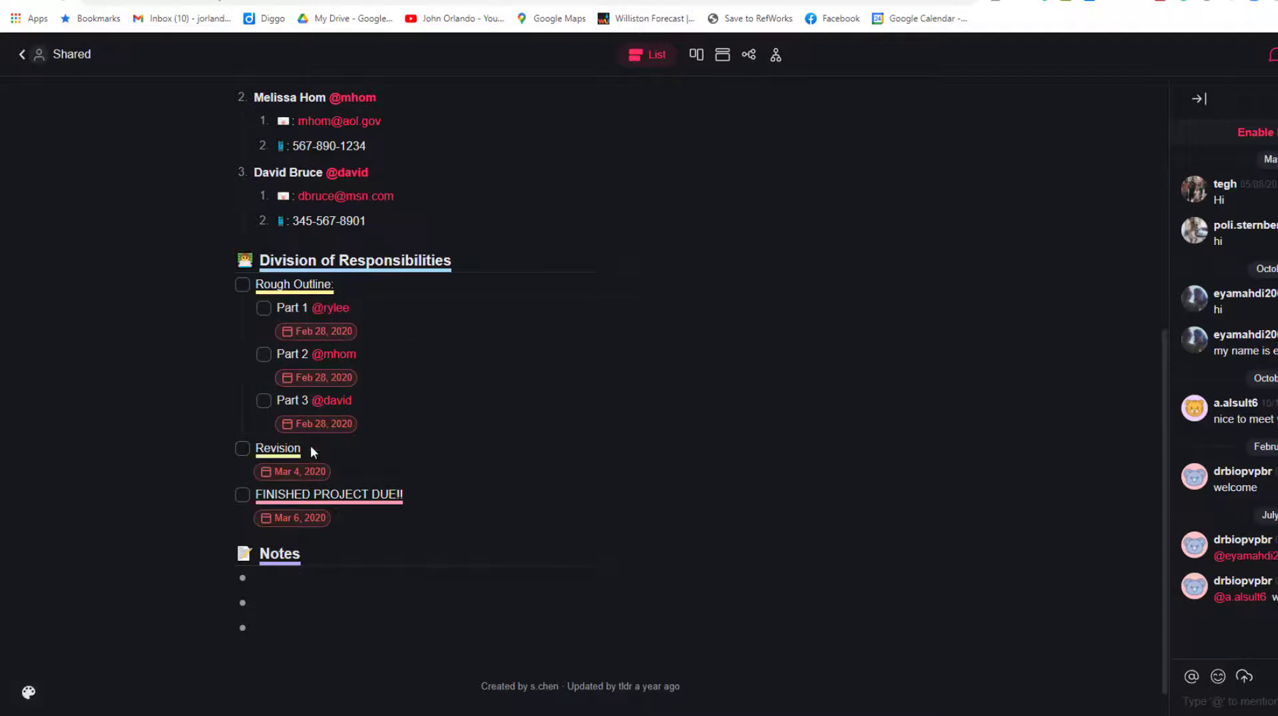
scroll(33, 389, down, 1)
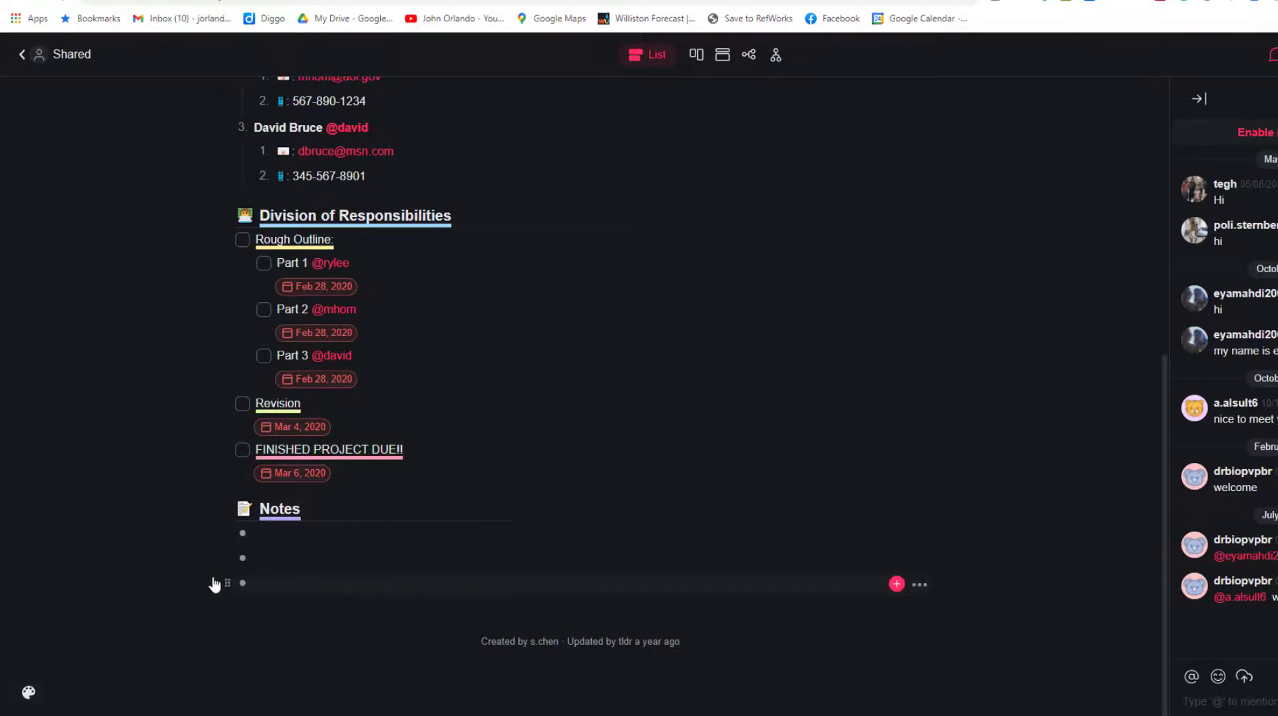
scroll(9, 504, up, 7)
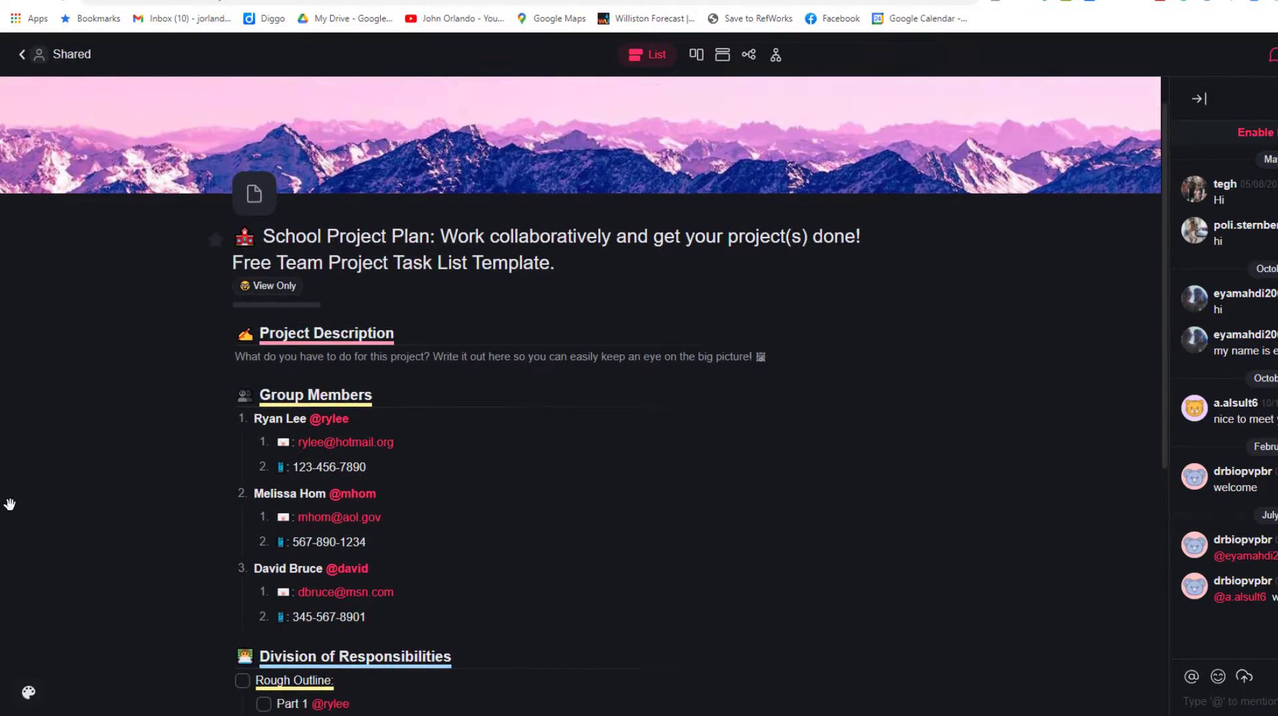
scroll(9, 504, up, 1)
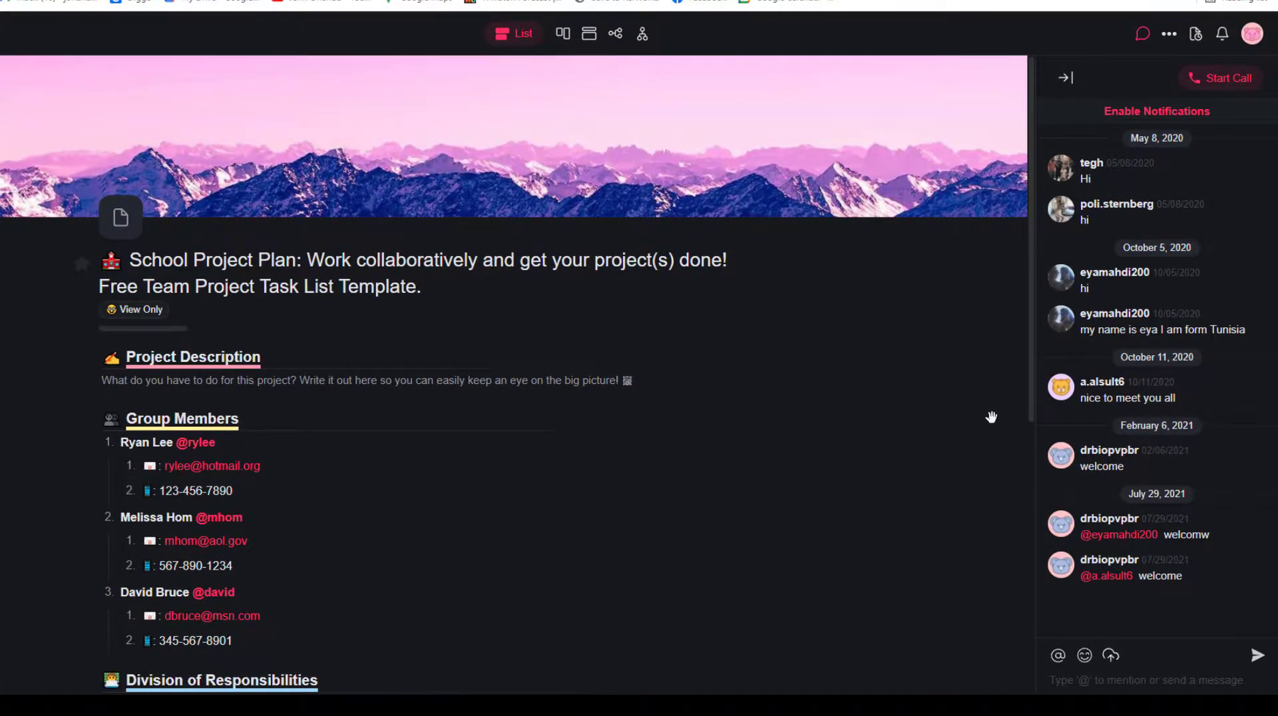
Step: Start a call from the project's chat and check the background option before joining the meeting
click(1223, 82)
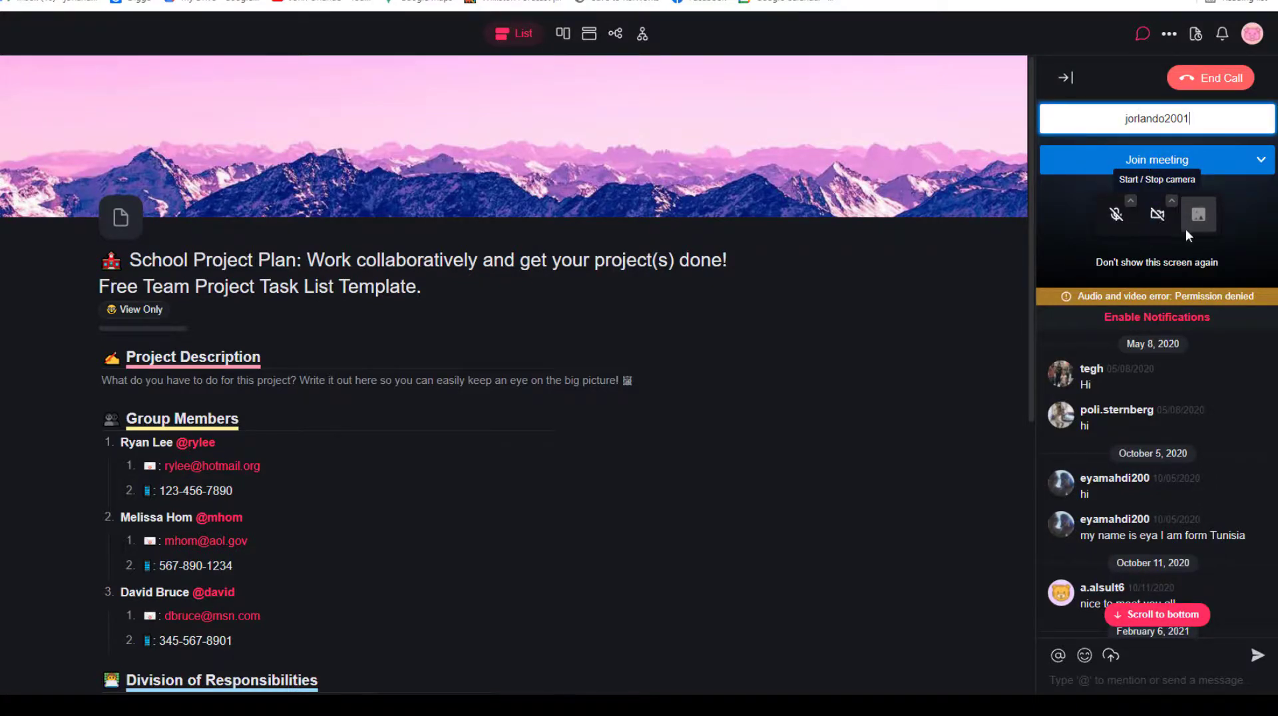
click(1201, 219)
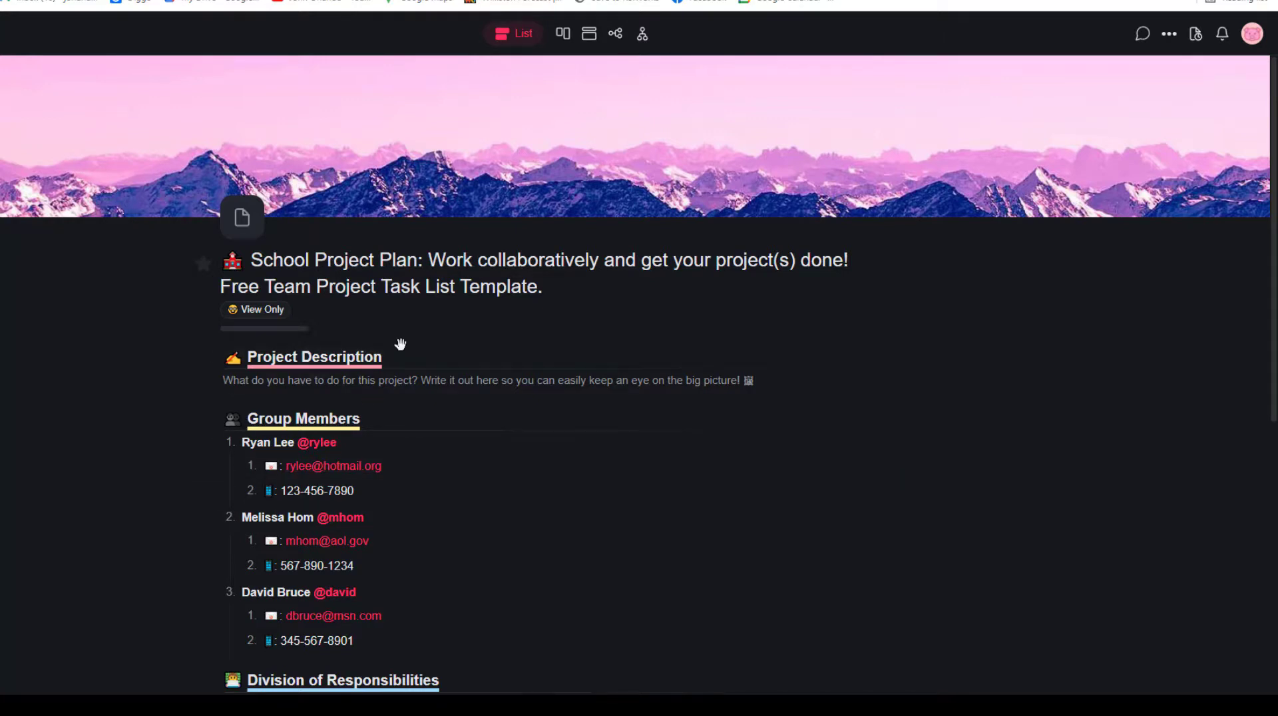
scroll(45, 428, down, 2)
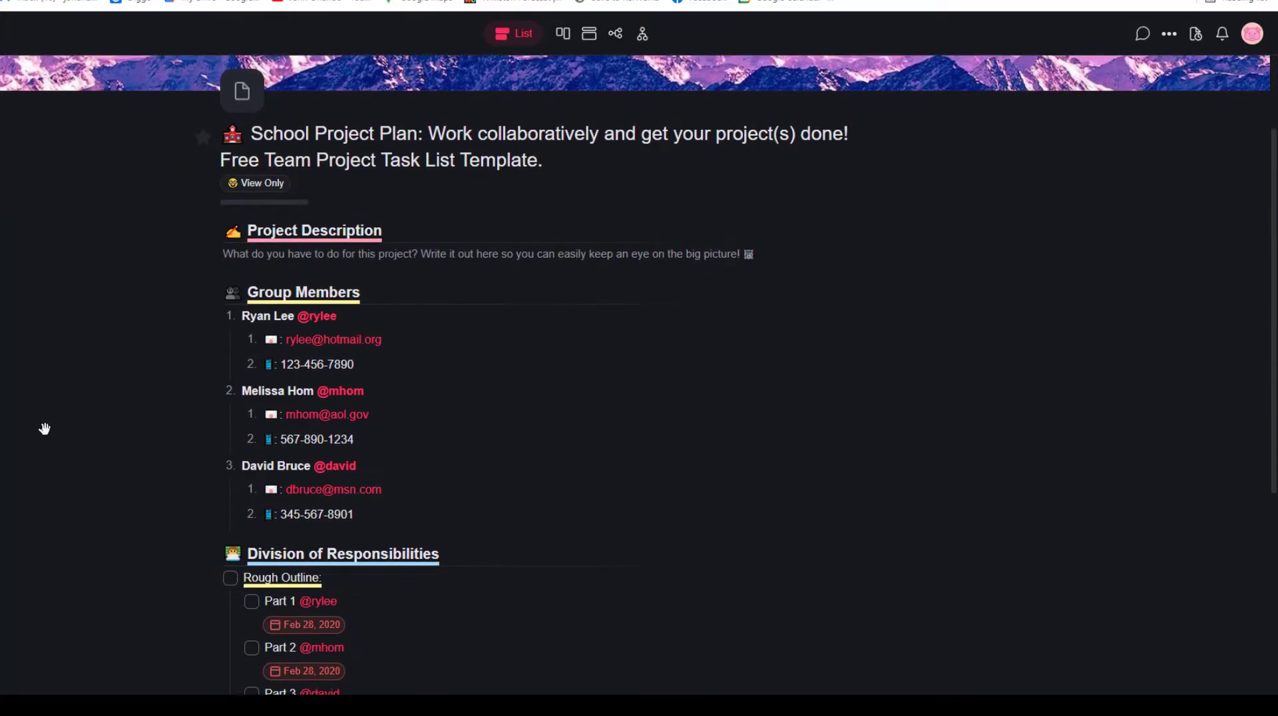
scroll(44, 429, up, 2)
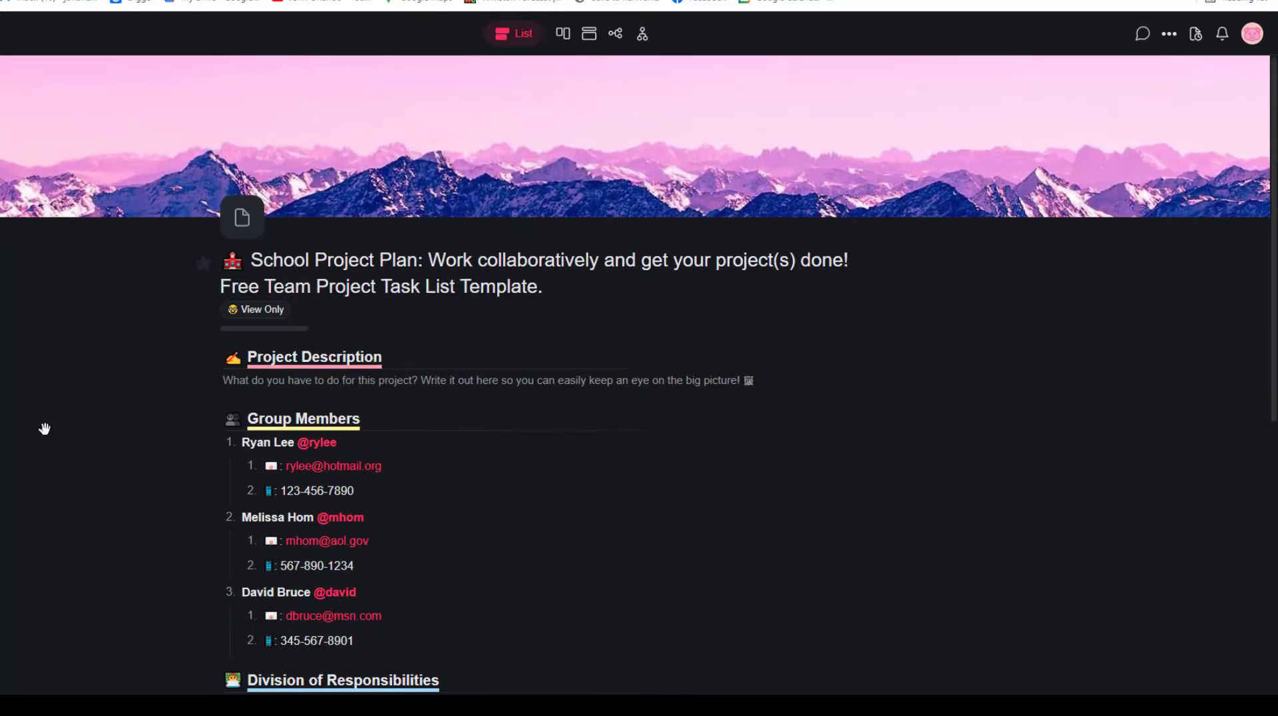
scroll(44, 428, down, 5)
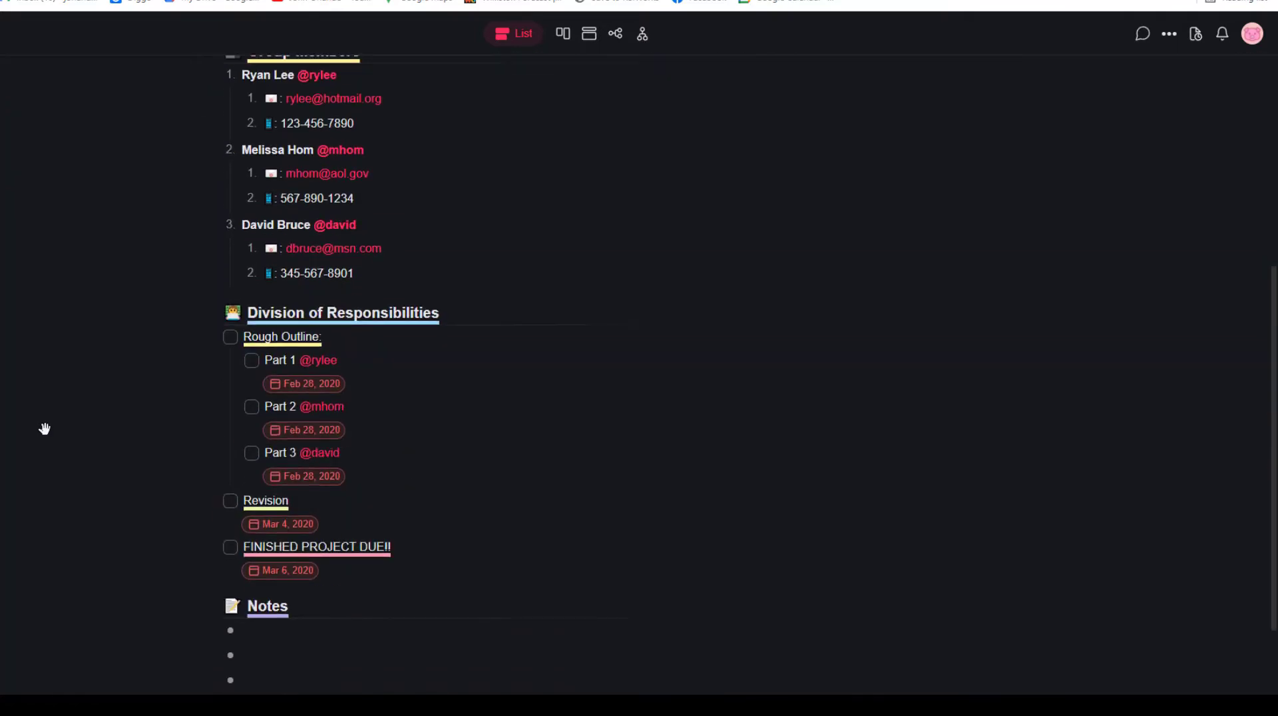
scroll(43, 428, up, 5)
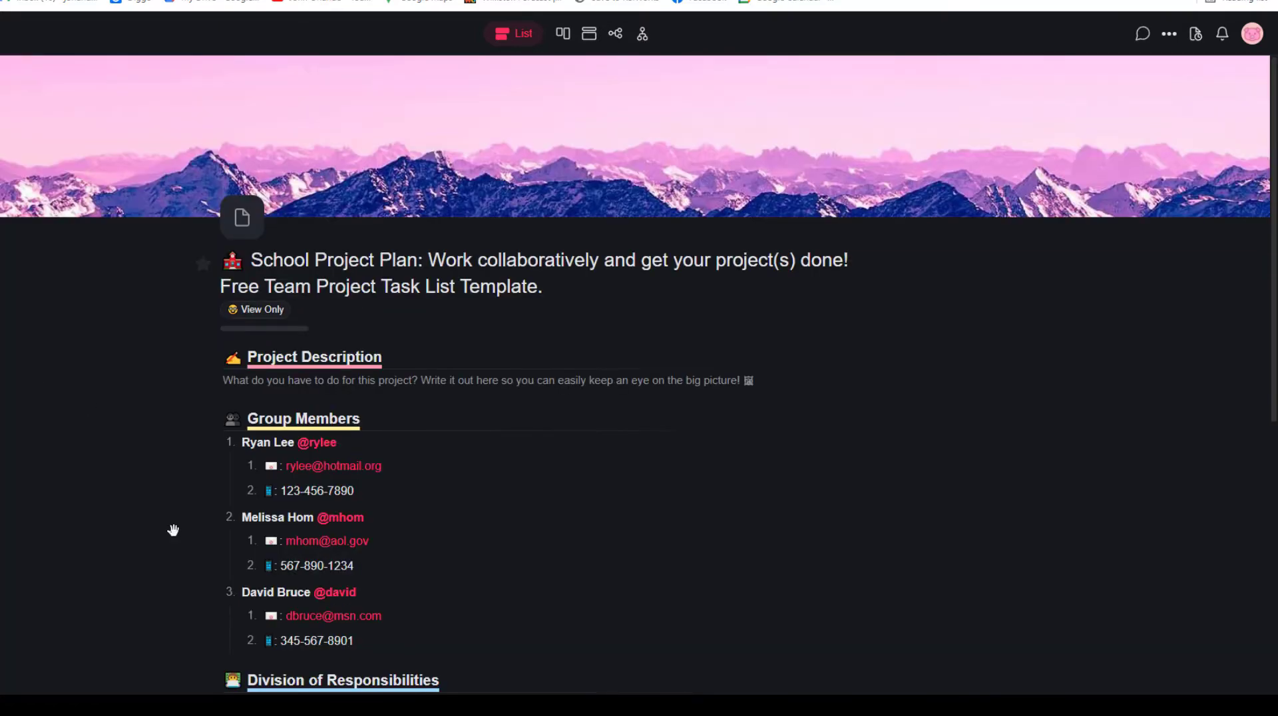